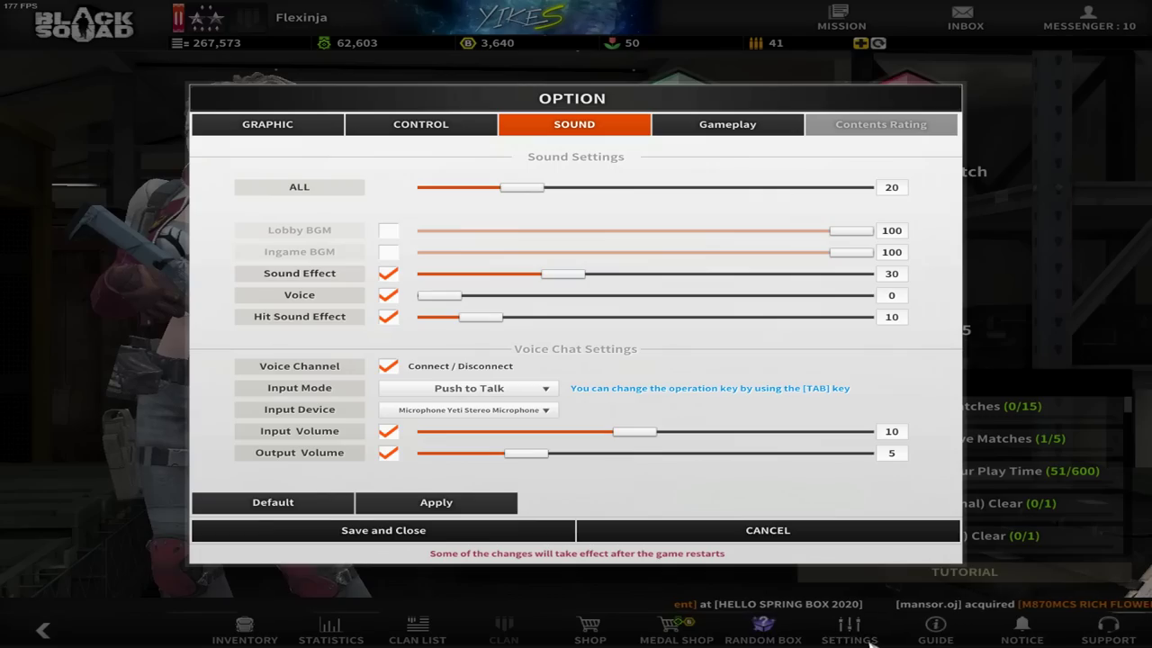
# Step: Open the graphic options, and switch to NVIDIA Control Panel to examine the main display's custom resolutions
pyautogui.click(268, 124)
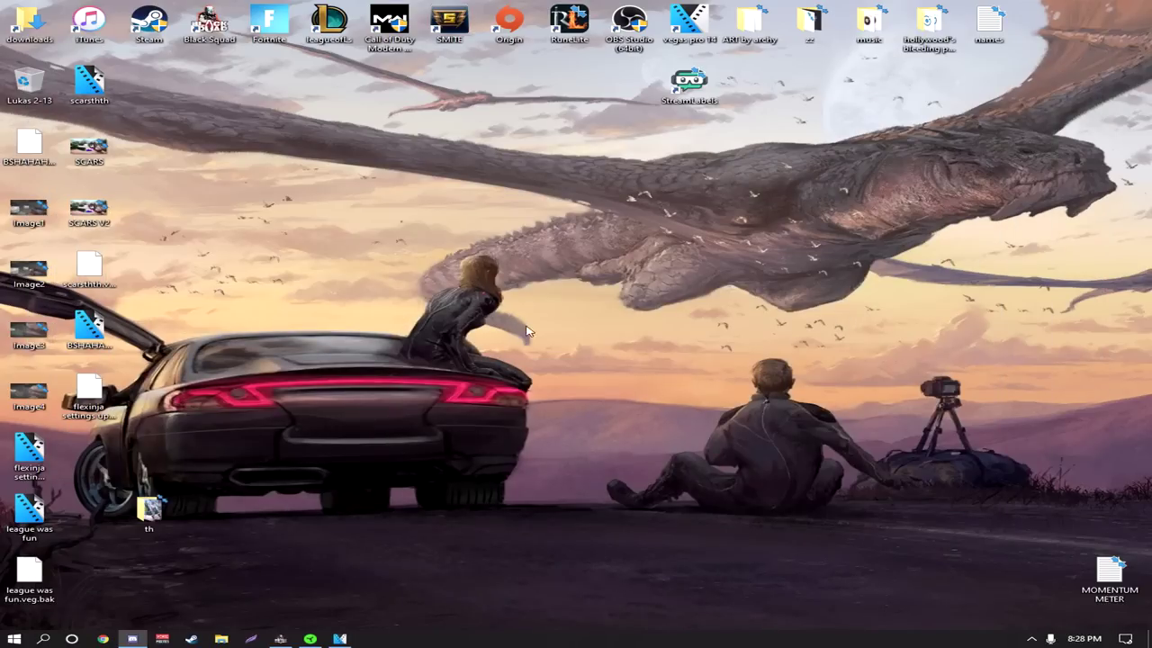
pyautogui.rightClick(347, 370)
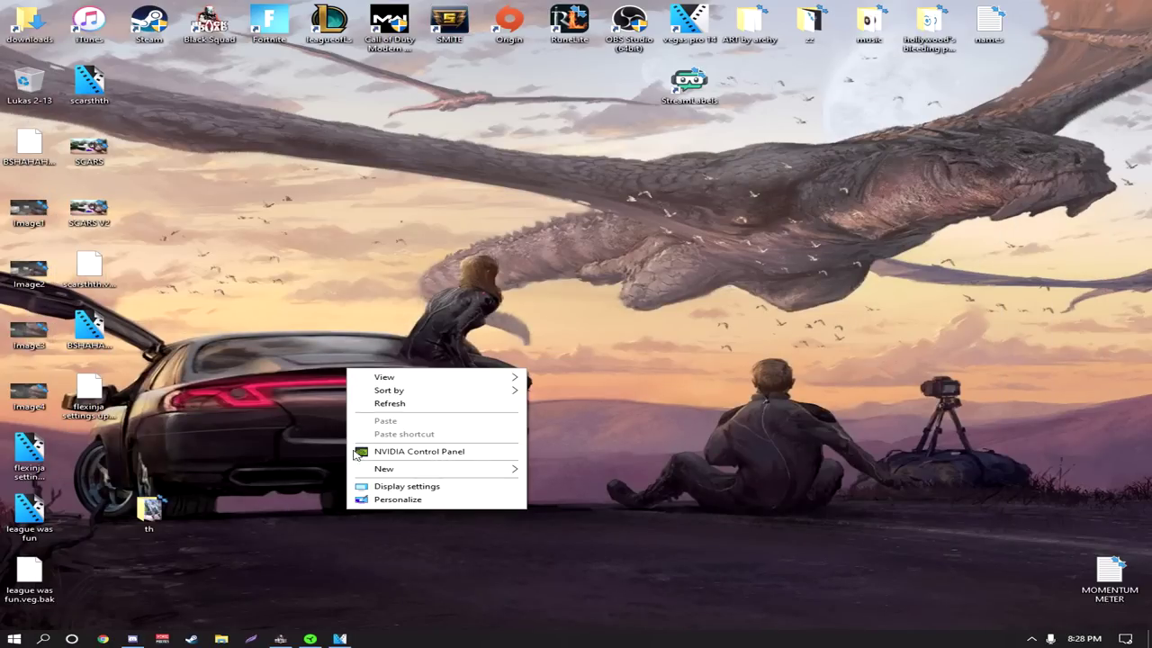
pyautogui.click(385, 452)
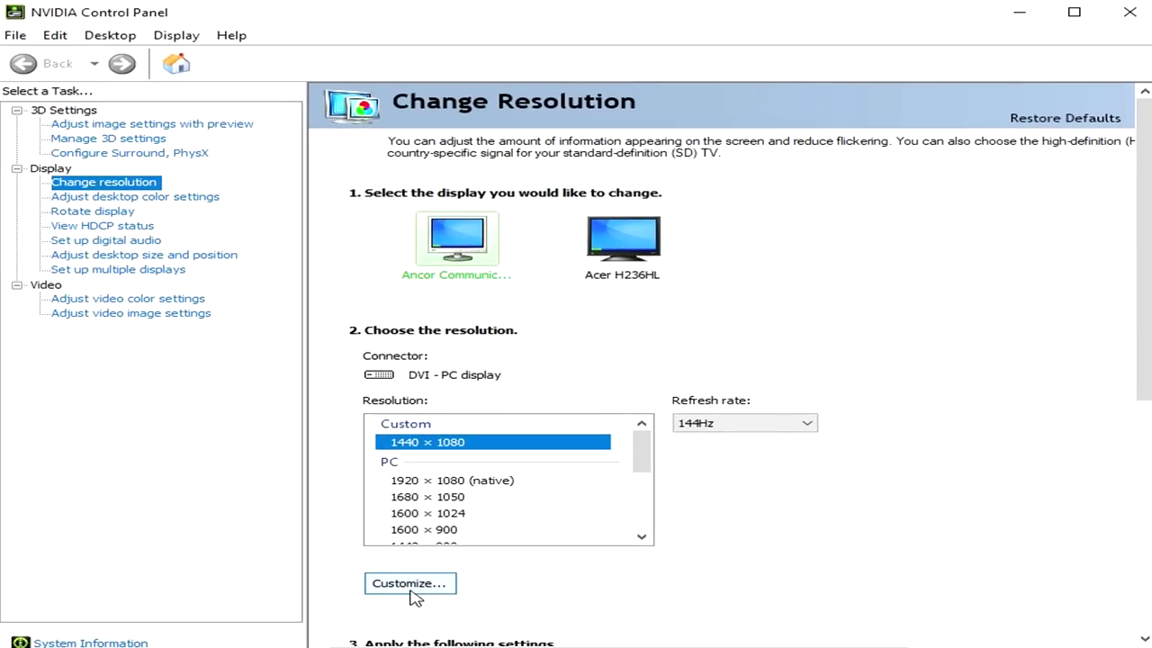
pyautogui.click(430, 527)
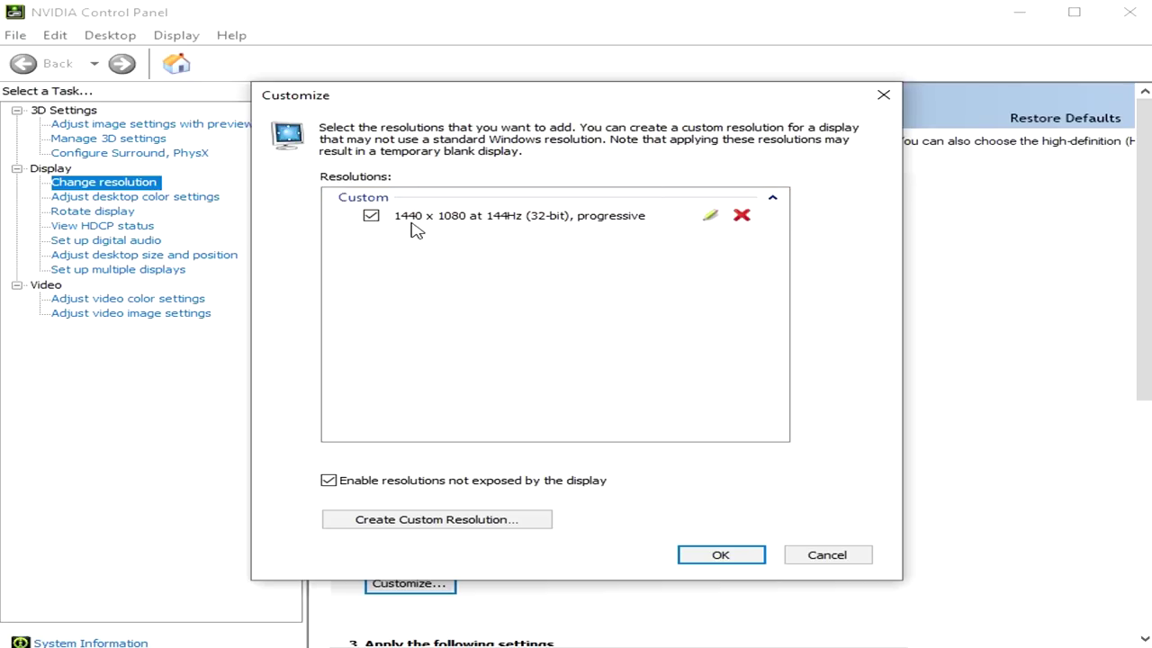
pyautogui.click(847, 553)
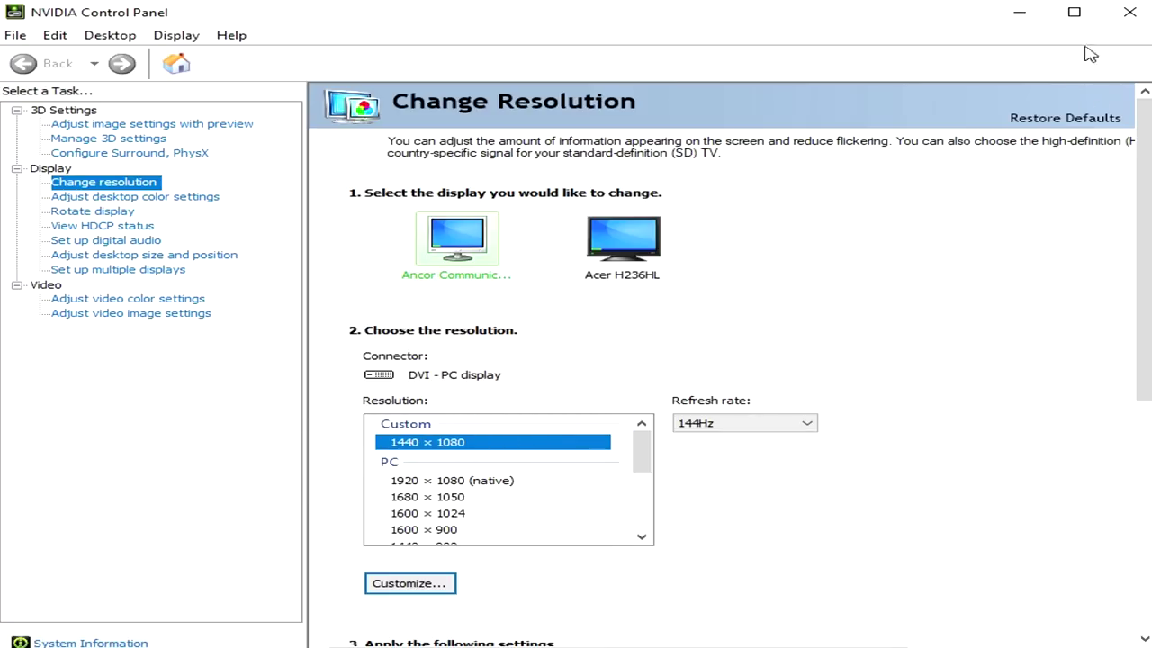
pyautogui.click(1129, 12)
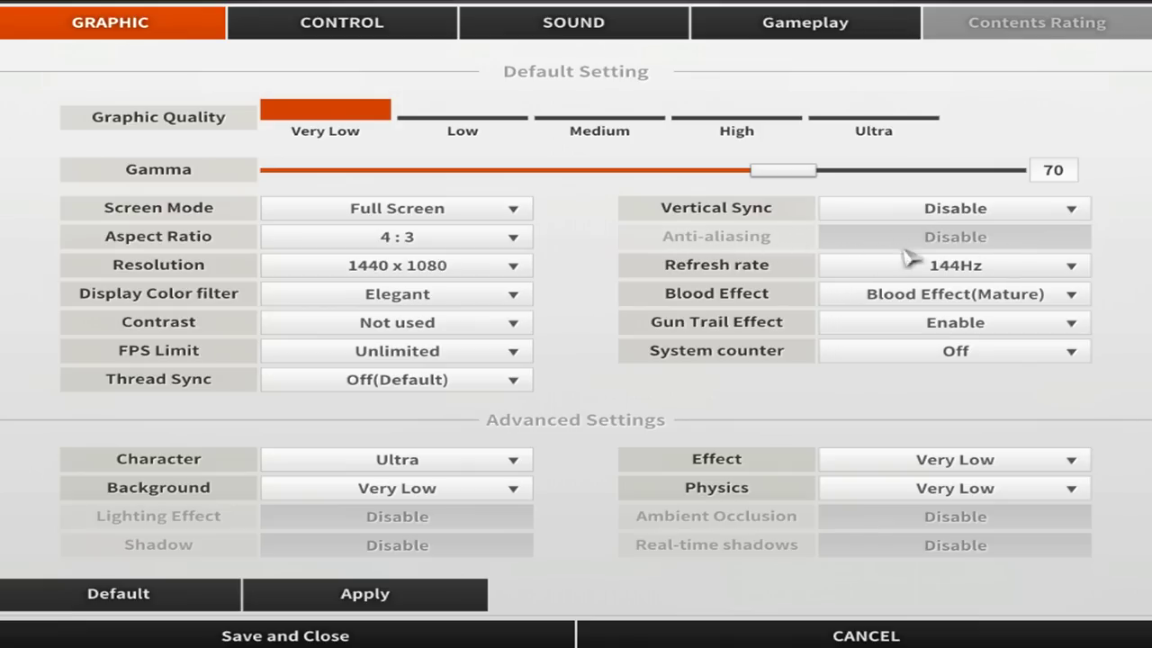
# Step: Examine the Blood Effect choices and the Gun Trail Effect setting in the graphic options, leaving them as they are
pyautogui.moveTo(677, 279)
pyautogui.moveTo(709, 304)
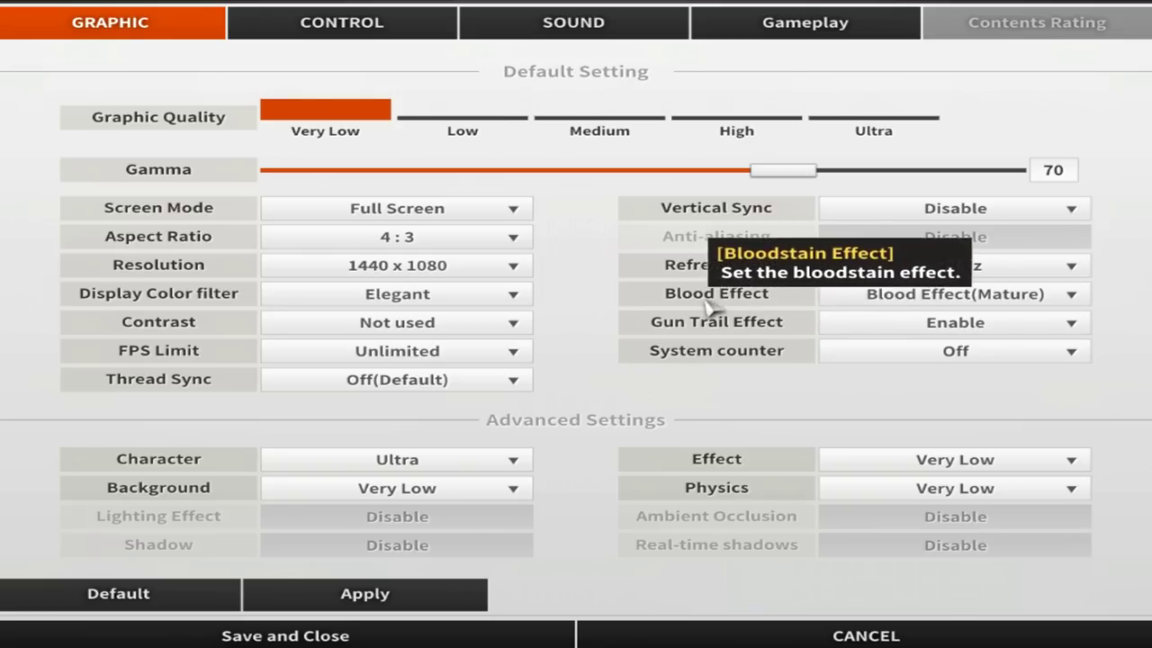
pyautogui.click(1047, 297)
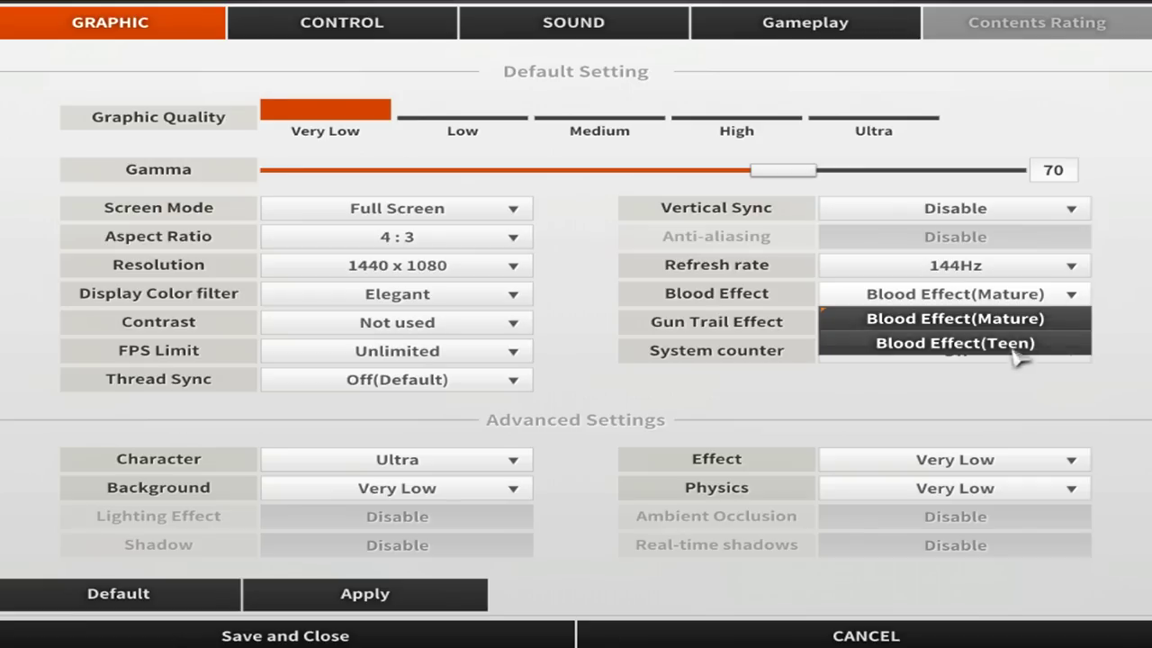
pyautogui.click(1119, 293)
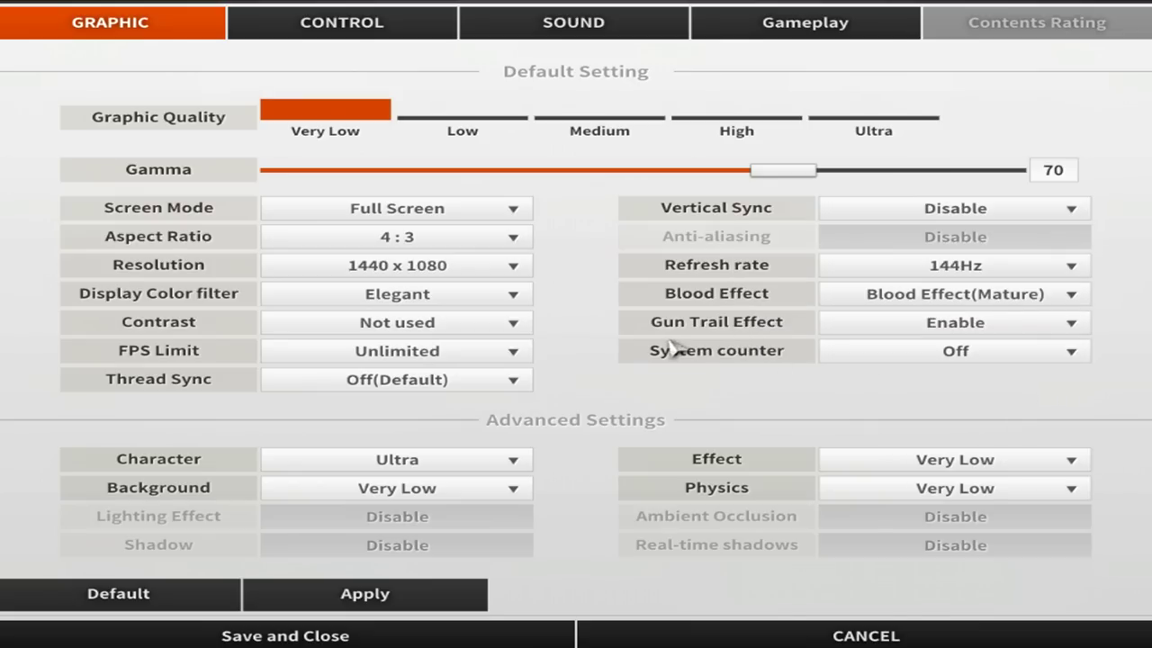
pyautogui.moveTo(686, 334)
# Step: Show the mouse settings of the control options to examine the sensitivity presets
pyautogui.click(393, 24)
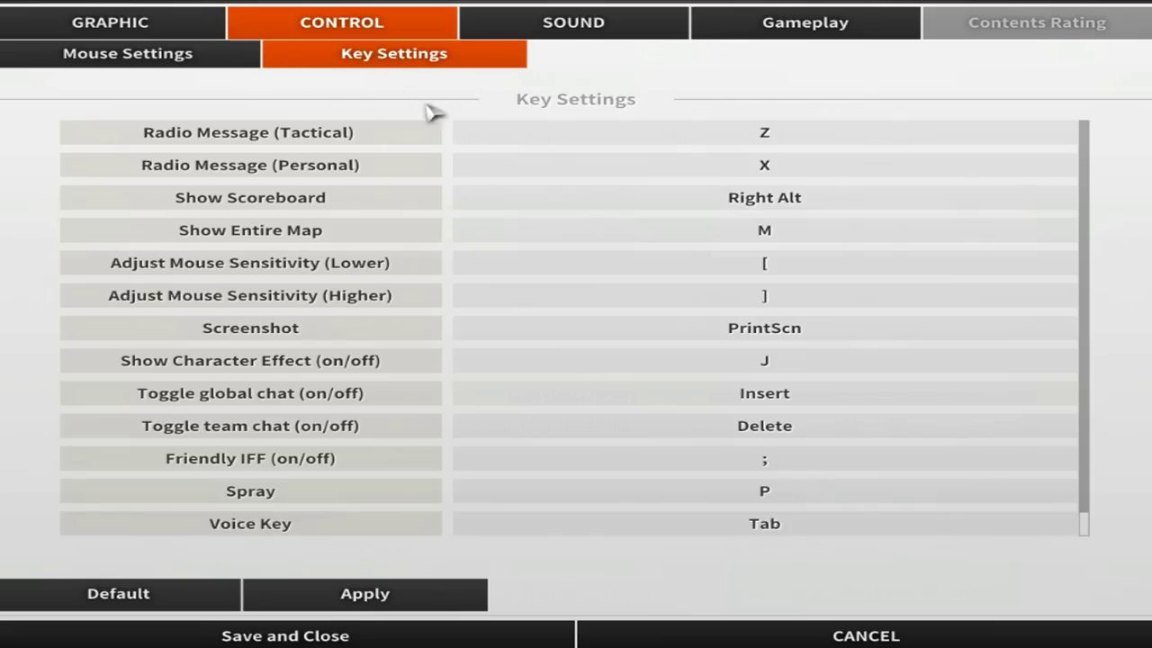
pyautogui.click(213, 36)
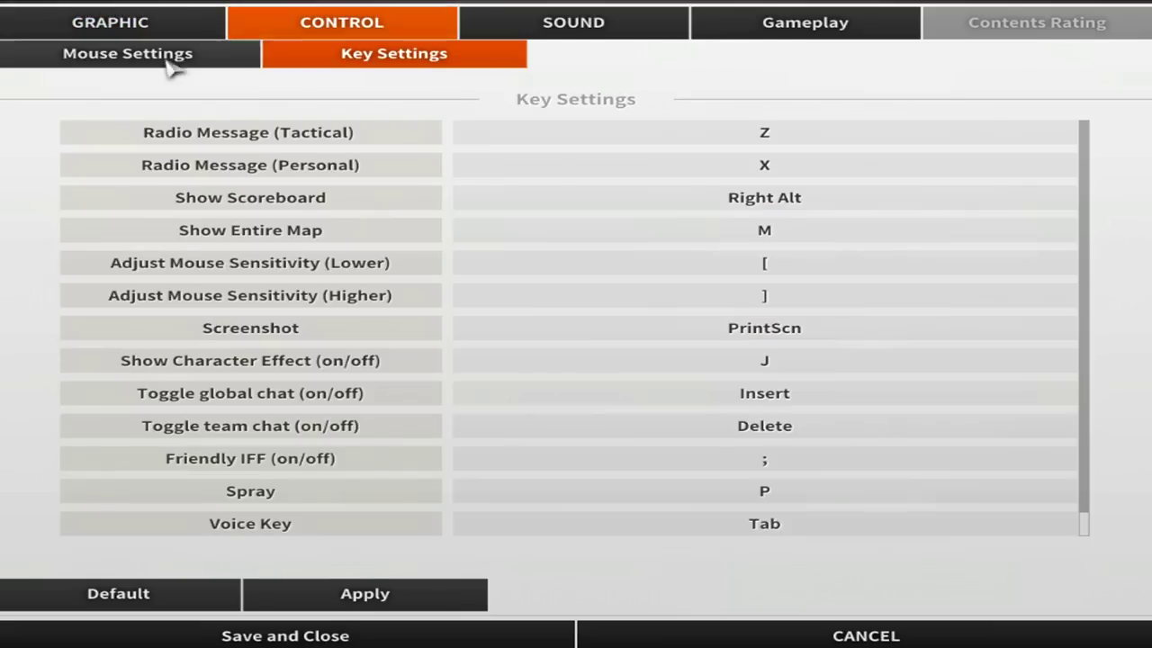
pyautogui.click(209, 54)
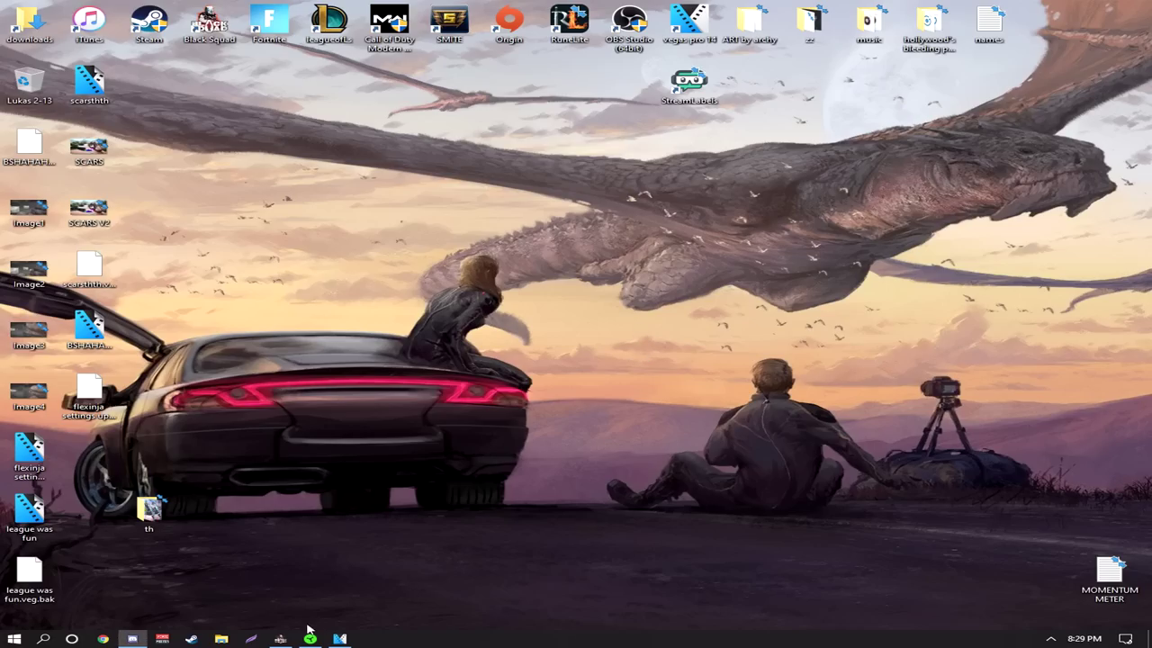
# Step: Switch to the mouse configuration software and examine the DPI sensitivity stages and polling rate
pyautogui.click(310, 636)
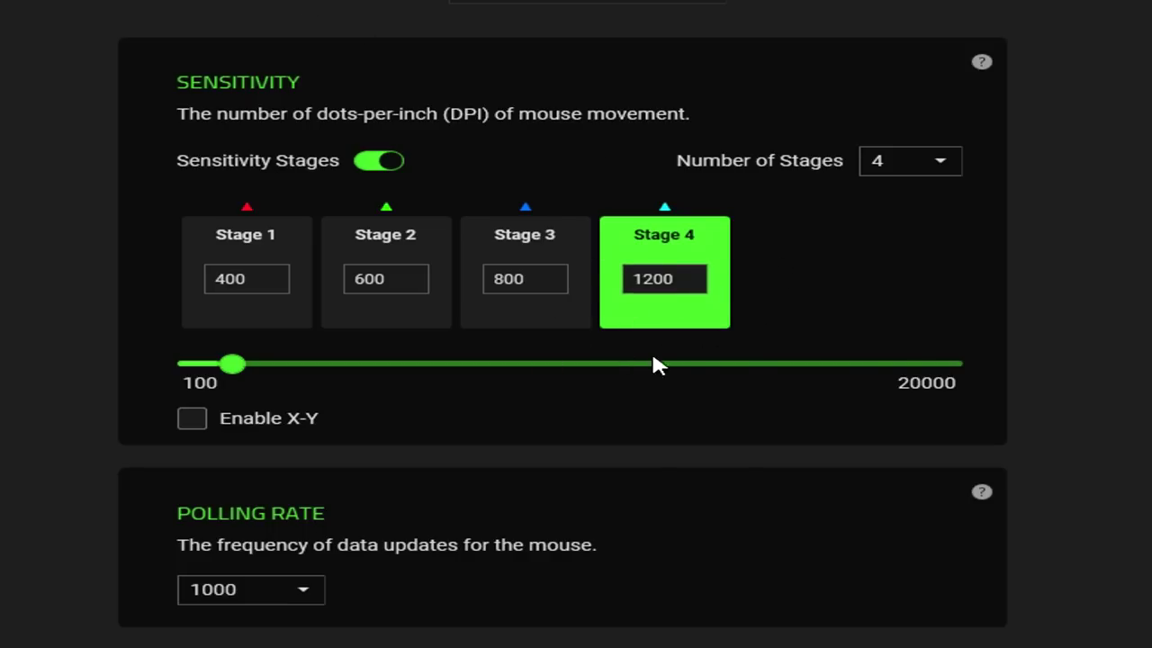
pyautogui.scroll(-1, 783, 315)
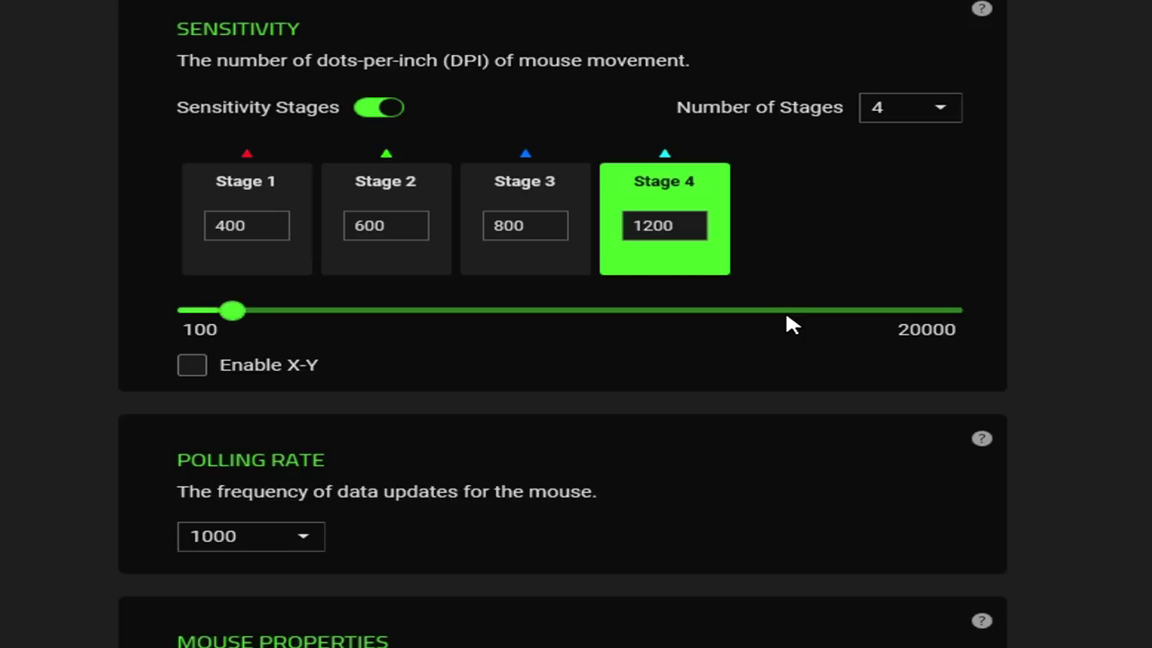
pyautogui.scroll(2, 788, 321)
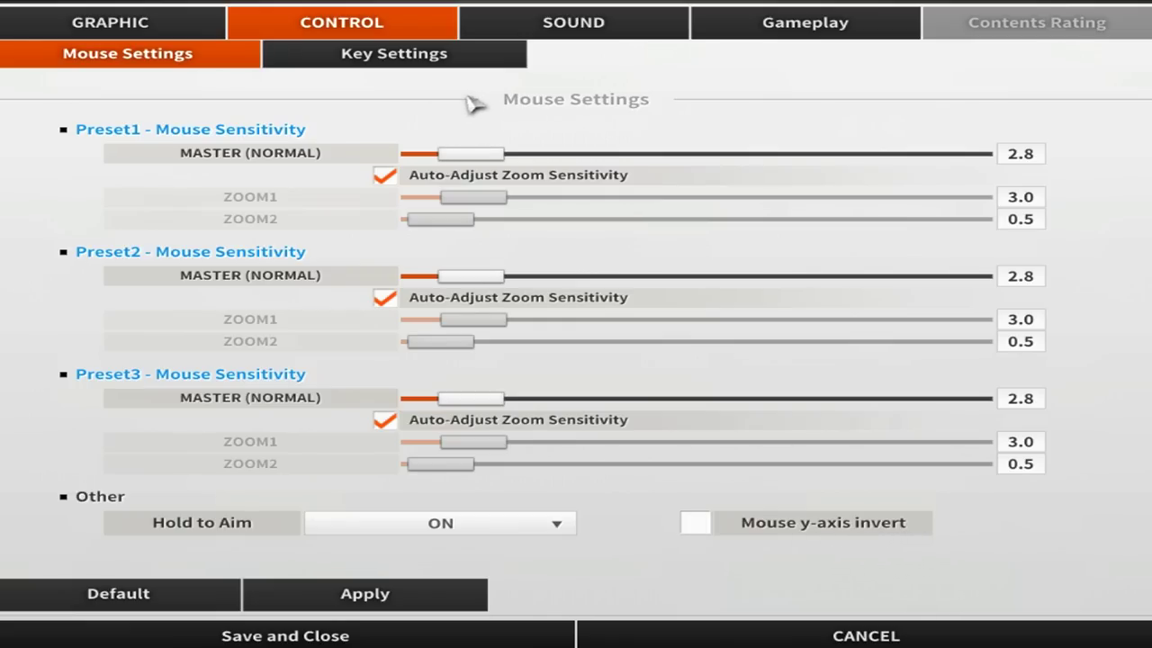
# Step: Review the game's key settings from the movement bindings through to the weapon pickup binding
pyautogui.click(455, 61)
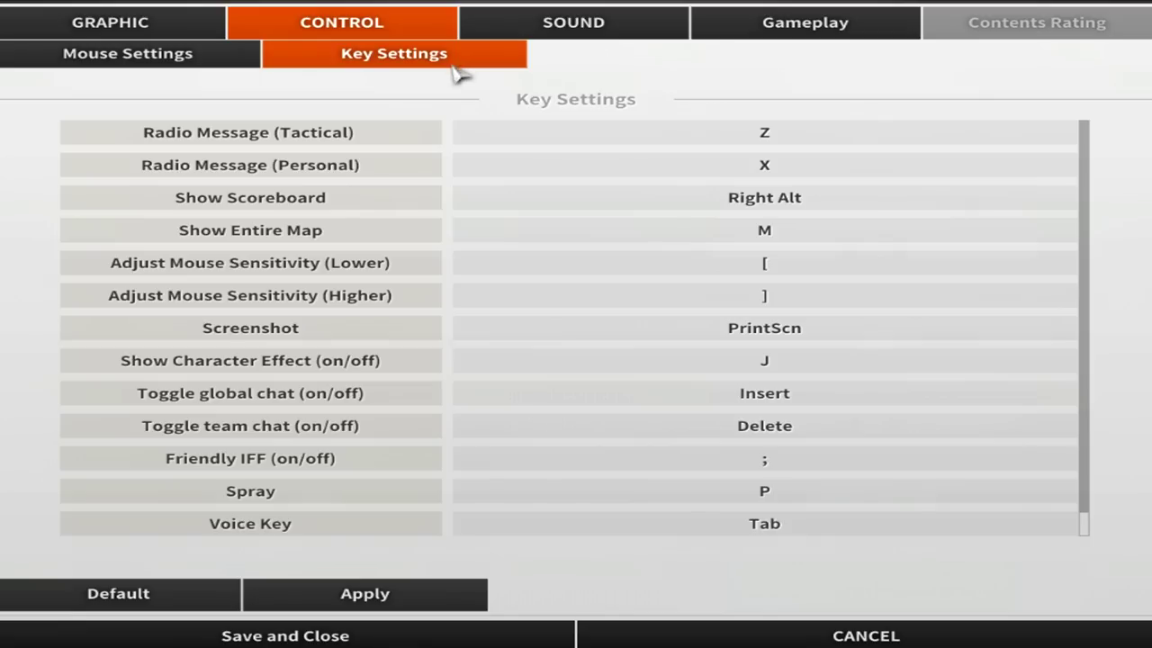
pyautogui.scroll(4, 661, 265)
pyautogui.scroll(11, 661, 266)
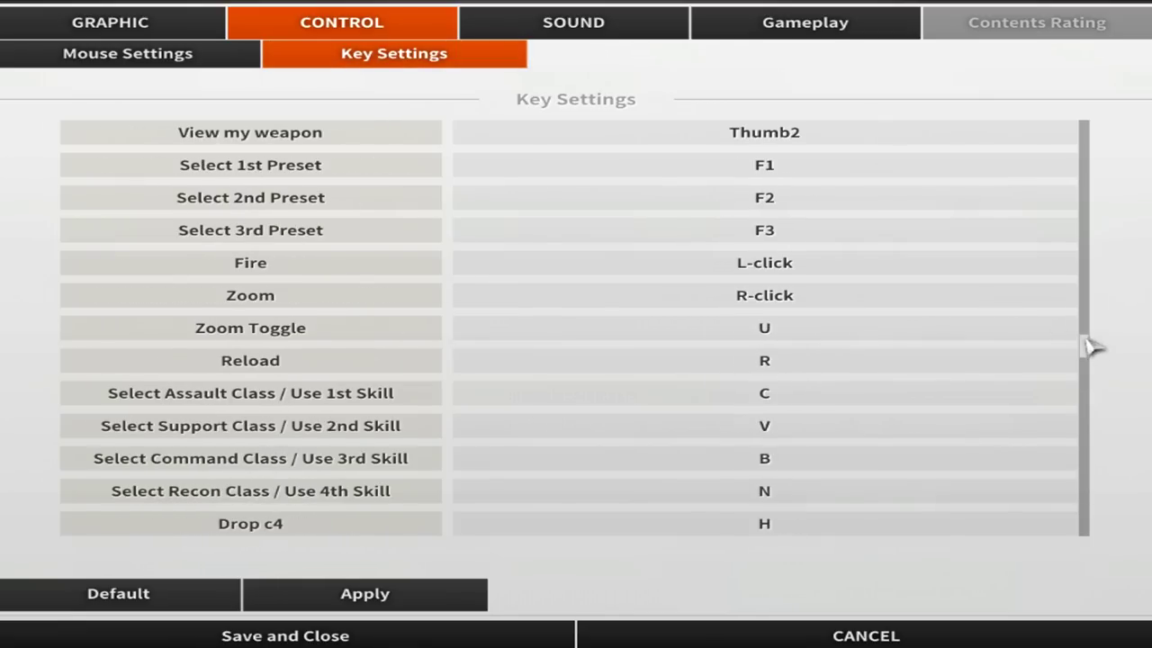
pyautogui.moveTo(1085, 342); pyautogui.dragTo(1074, 121)
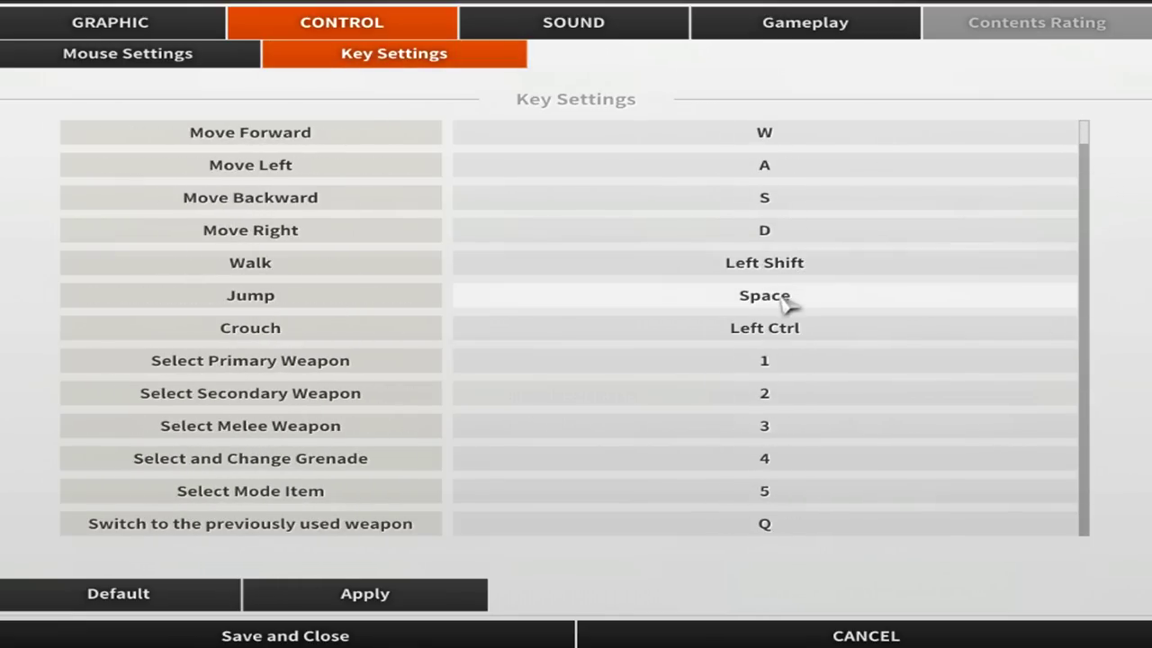
pyautogui.scroll(-10, 784, 306)
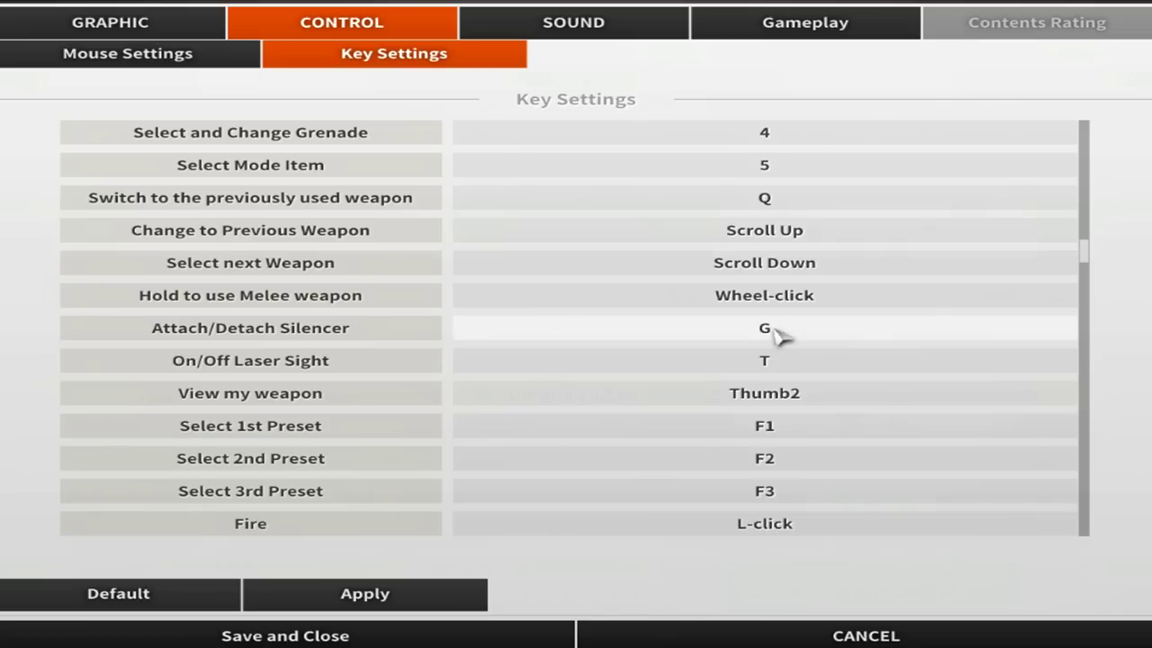
pyautogui.scroll(-2, 785, 342)
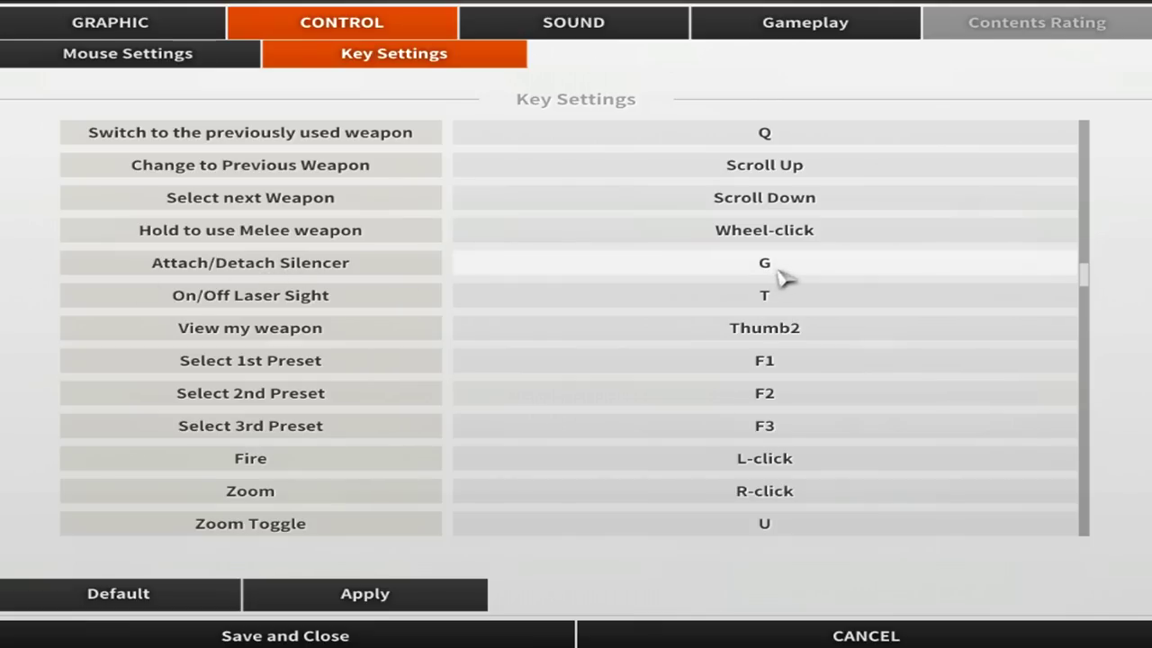
pyautogui.scroll(-5, 781, 275)
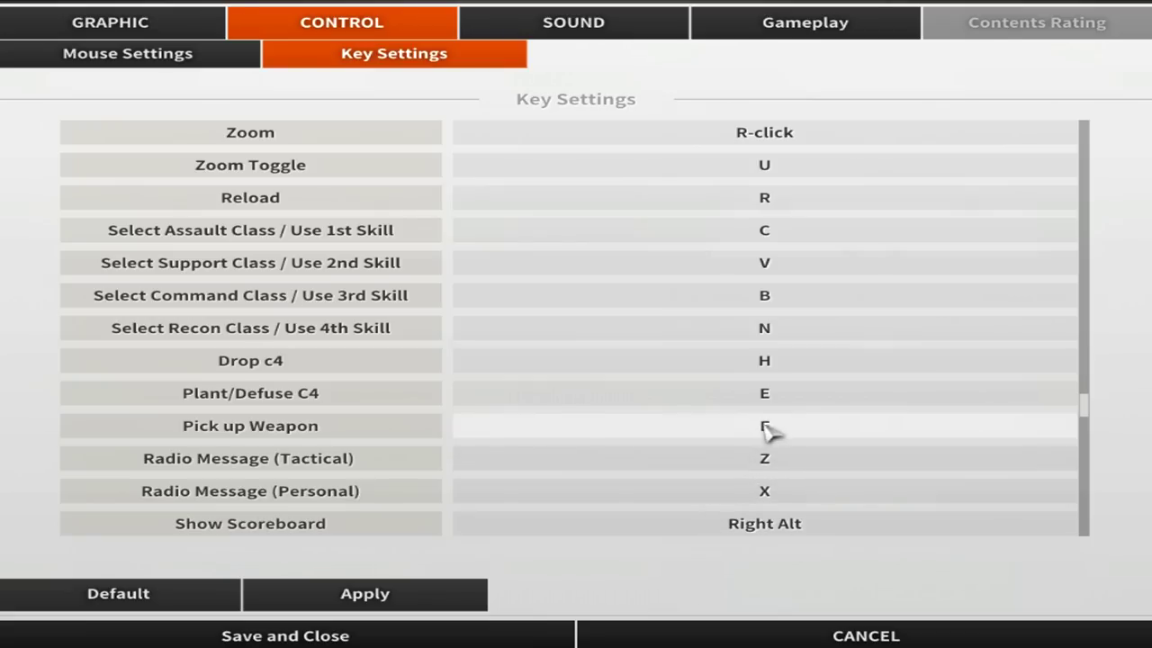
# Step: Go back over the weapon bindings in the key settings, and examine the remaining preset, class skill, C4, radio, scoreboard and chat bindings
pyautogui.scroll(5, 782, 377)
pyautogui.scroll(9, 800, 307)
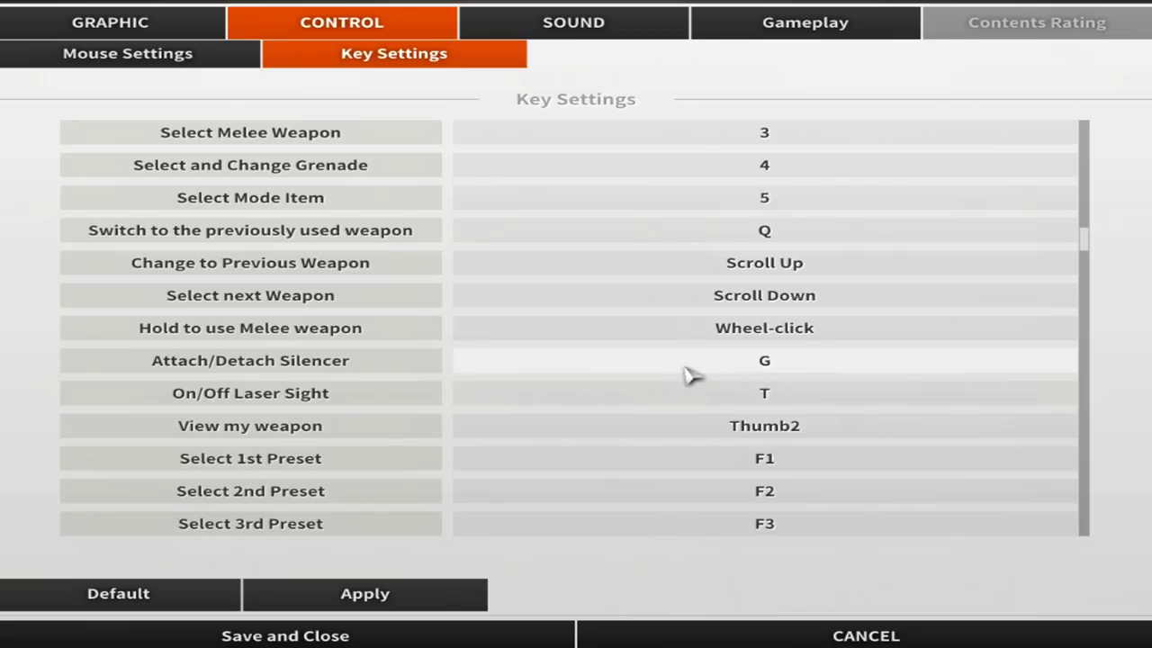
pyautogui.scroll(3, 704, 369)
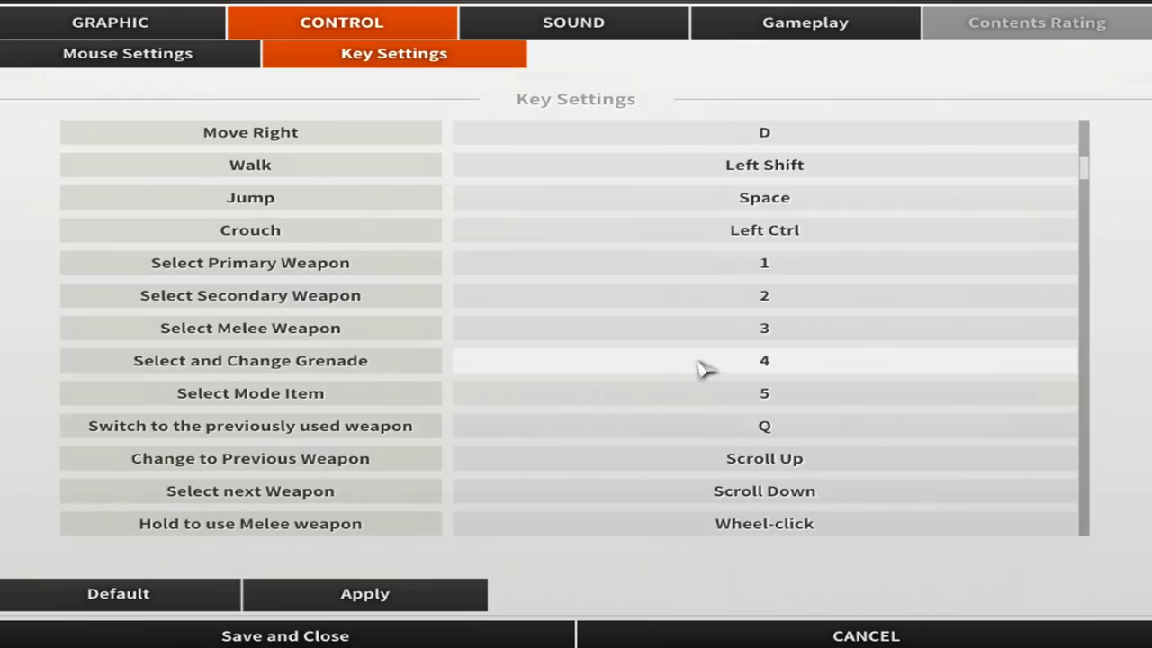
pyautogui.scroll(-2, 729, 360)
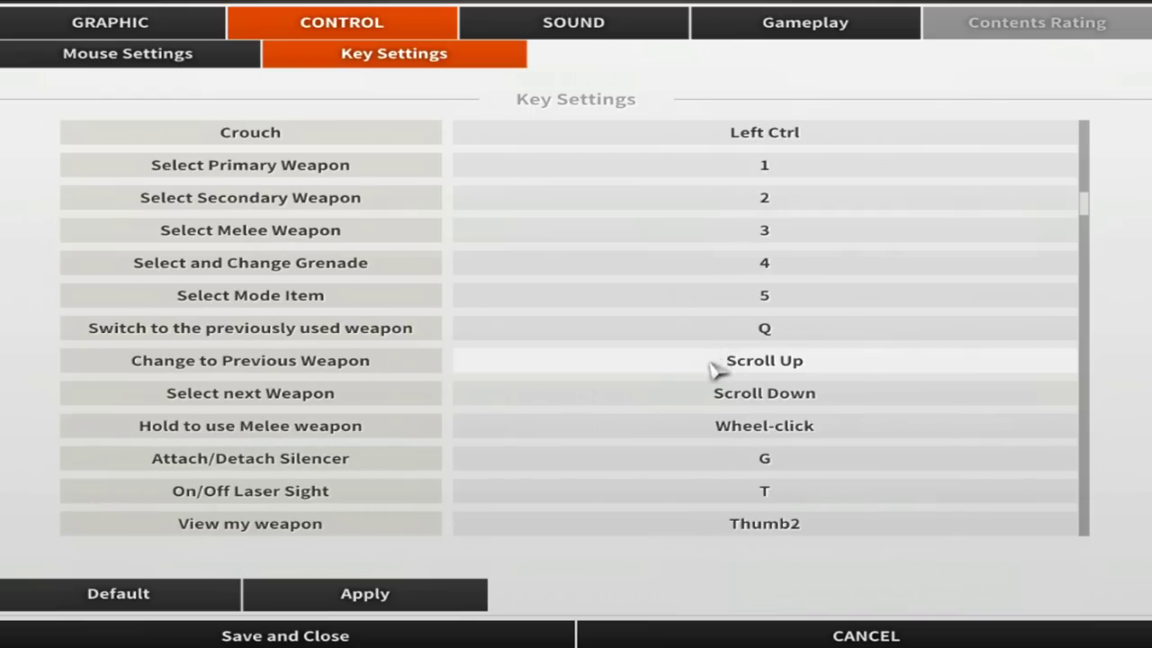
pyautogui.scroll(-1, 715, 368)
pyautogui.scroll(-2, 716, 360)
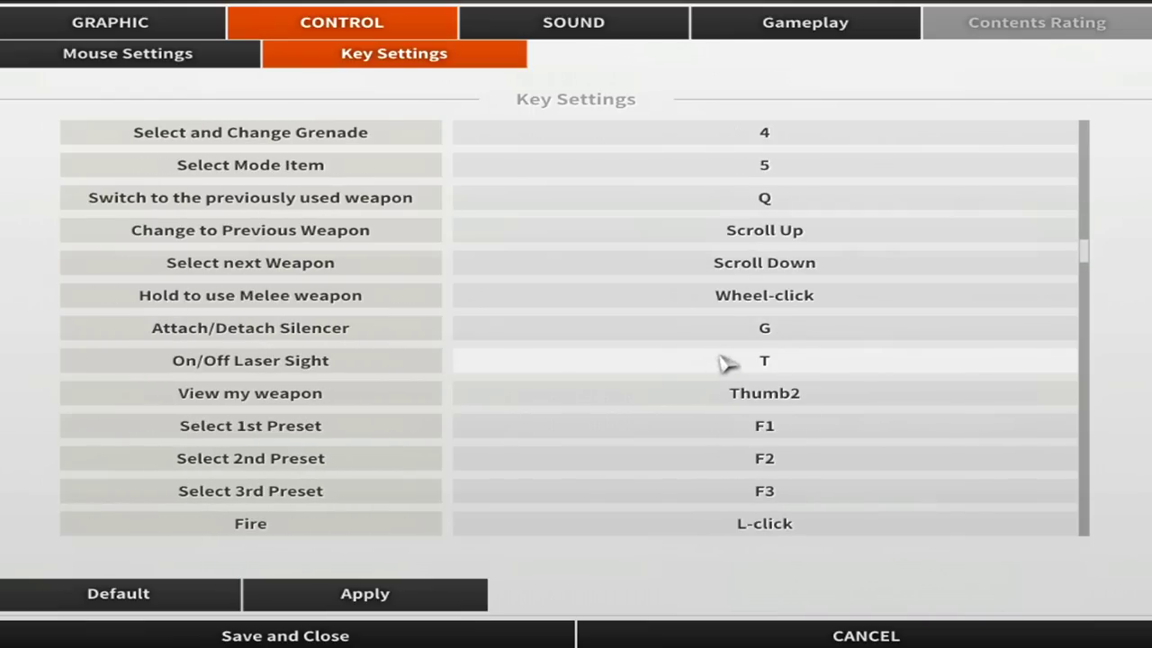
pyautogui.scroll(-1, 692, 369)
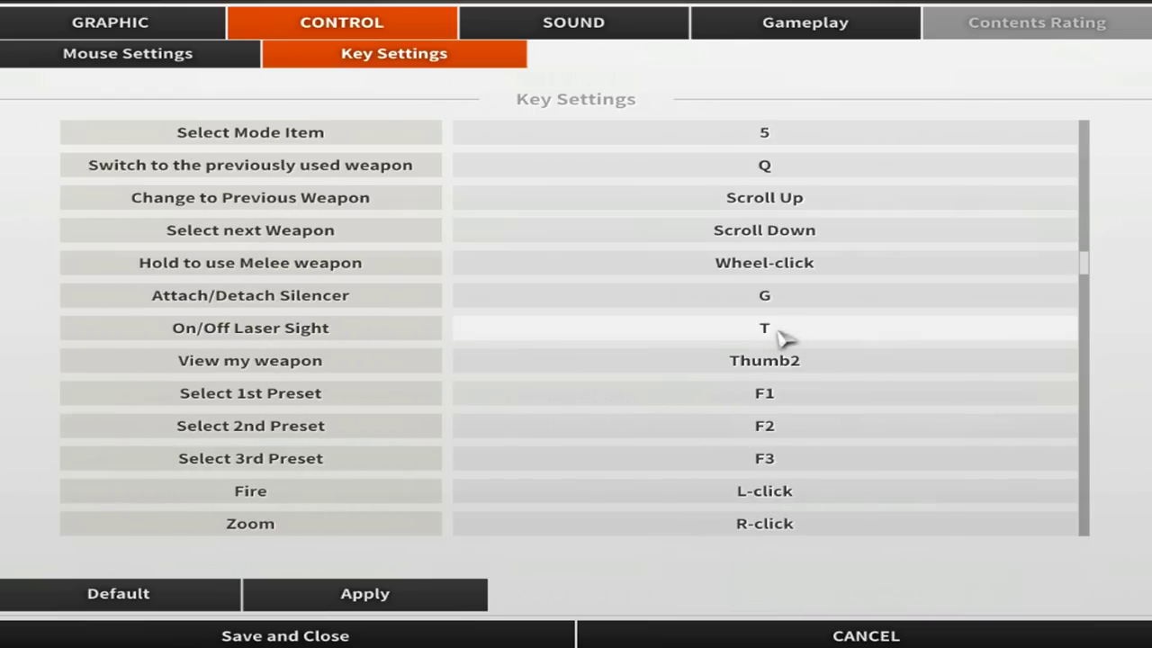
pyautogui.scroll(-1, 387, 342)
pyautogui.scroll(-3, 622, 363)
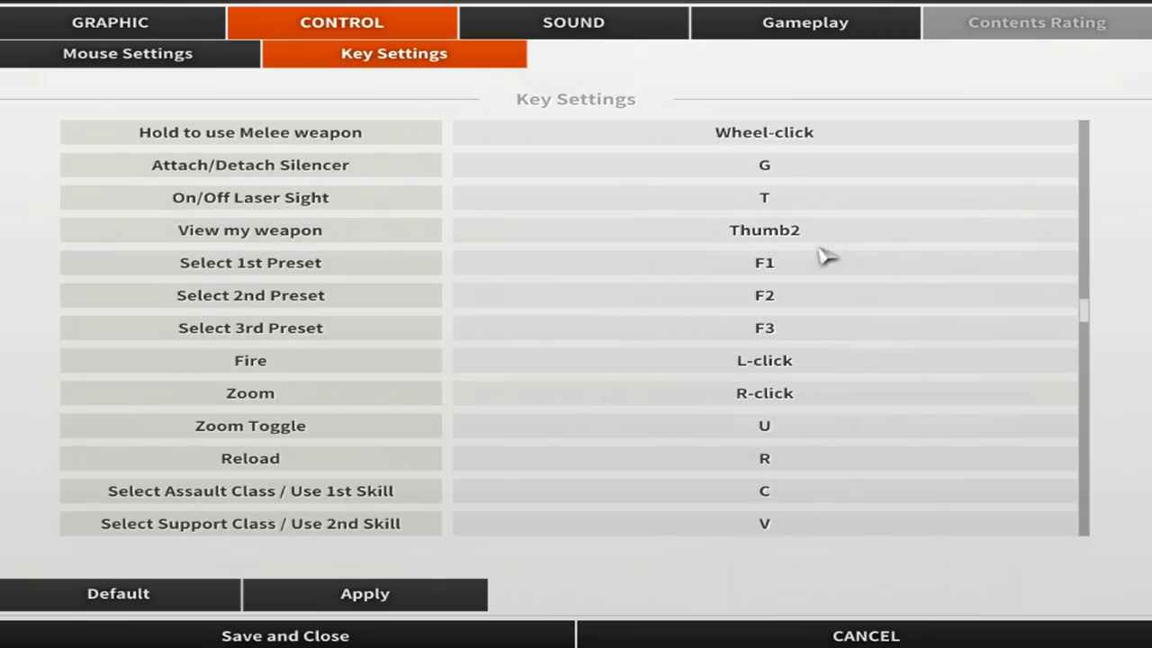
pyautogui.scroll(-3, 819, 265)
pyautogui.scroll(-1, 816, 268)
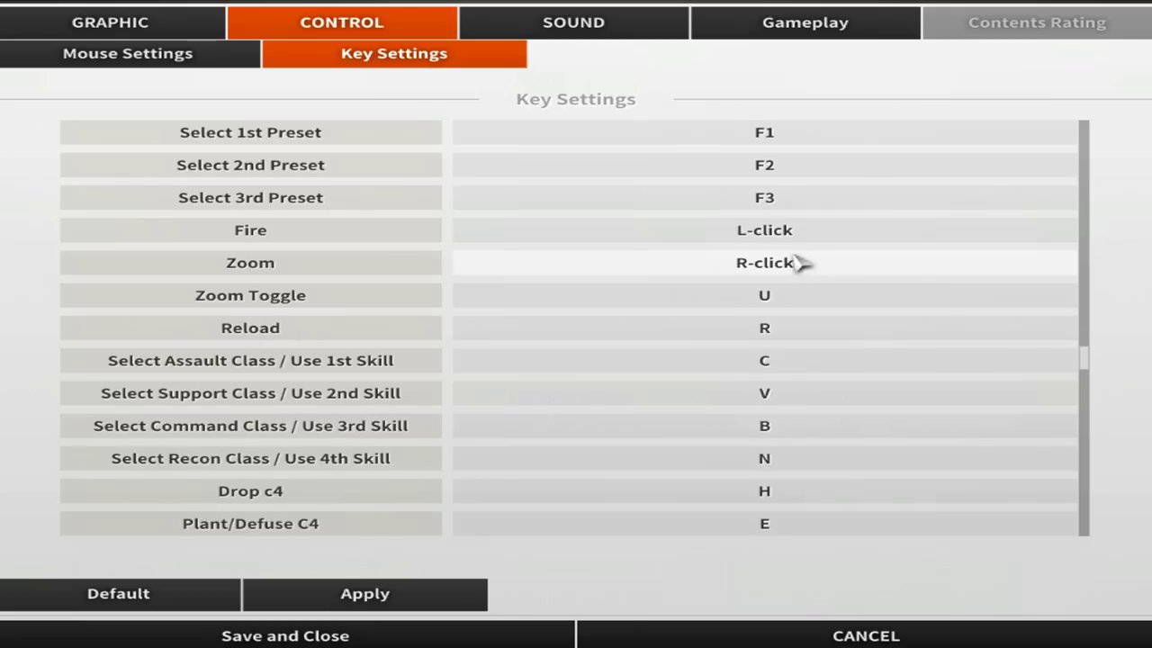
pyautogui.scroll(-2, 792, 270)
pyautogui.scroll(-3, 536, 260)
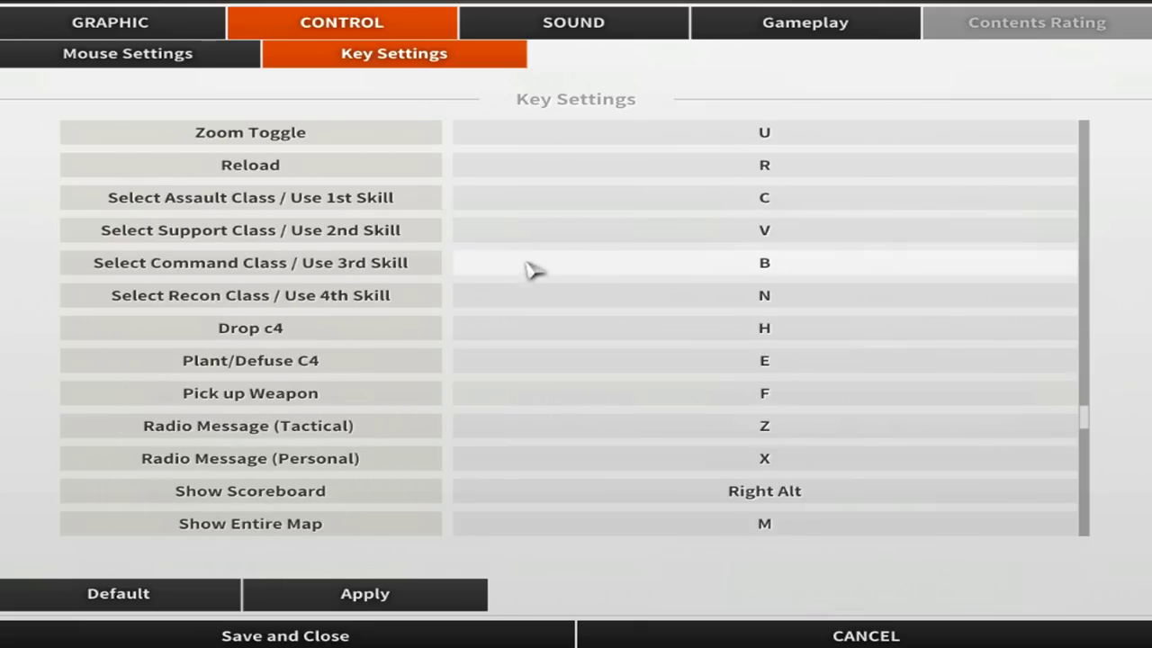
pyautogui.scroll(-4, 531, 270)
pyautogui.scroll(-1, 468, 292)
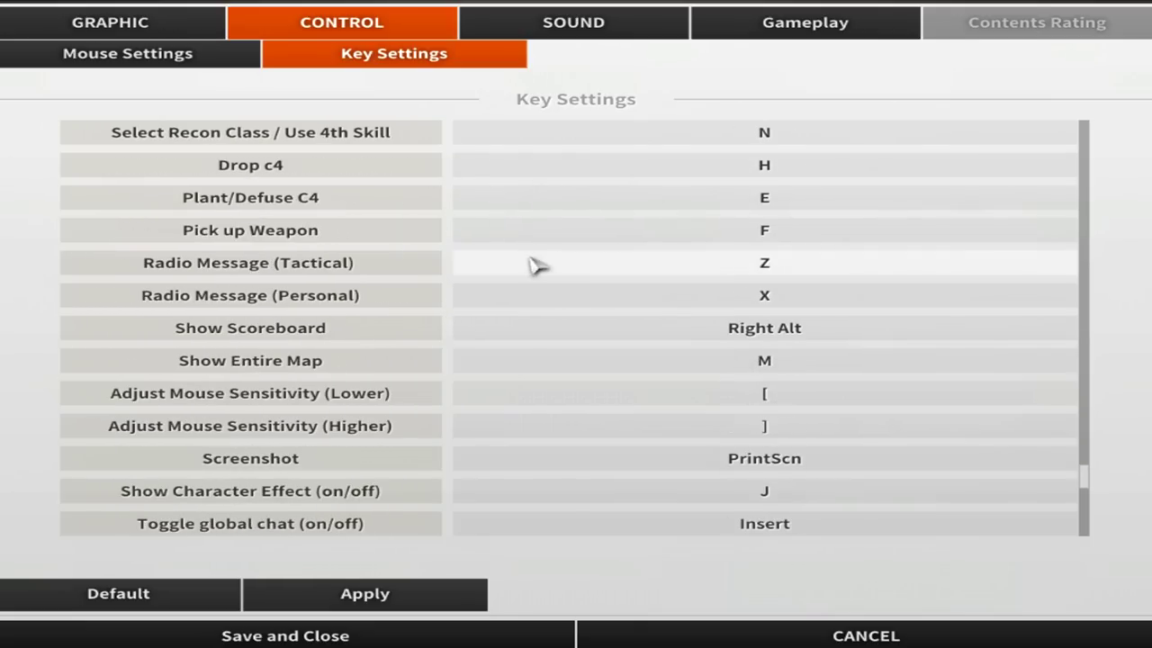
pyautogui.scroll(-1, 537, 270)
pyautogui.scroll(-1, 537, 293)
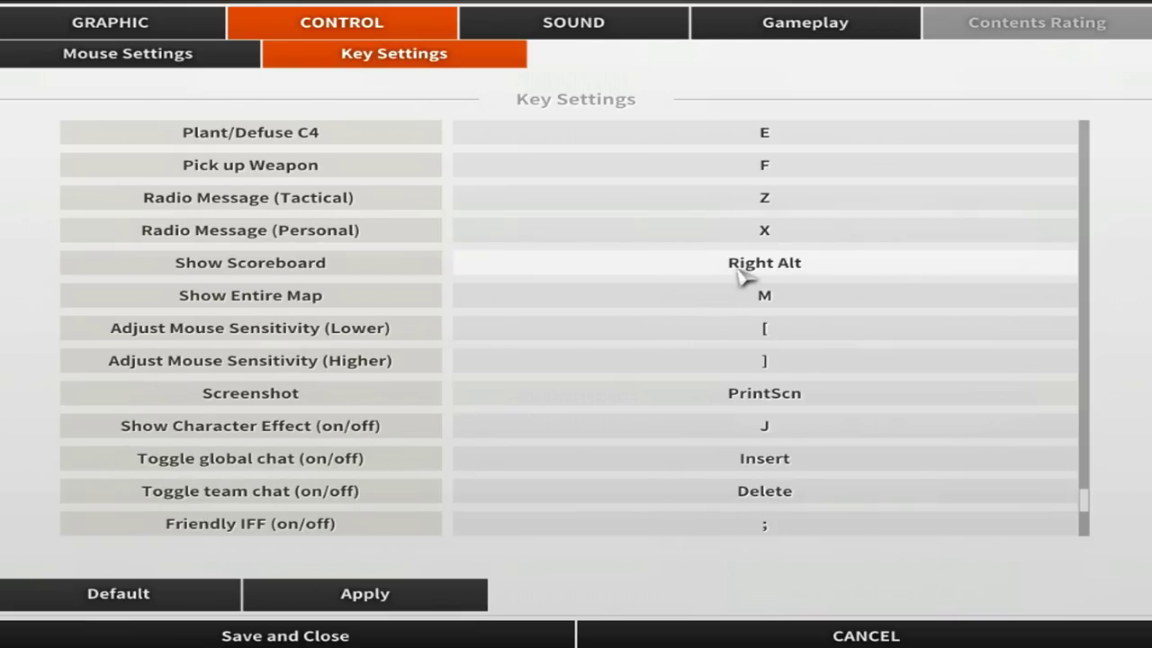
pyautogui.scroll(-2, 741, 286)
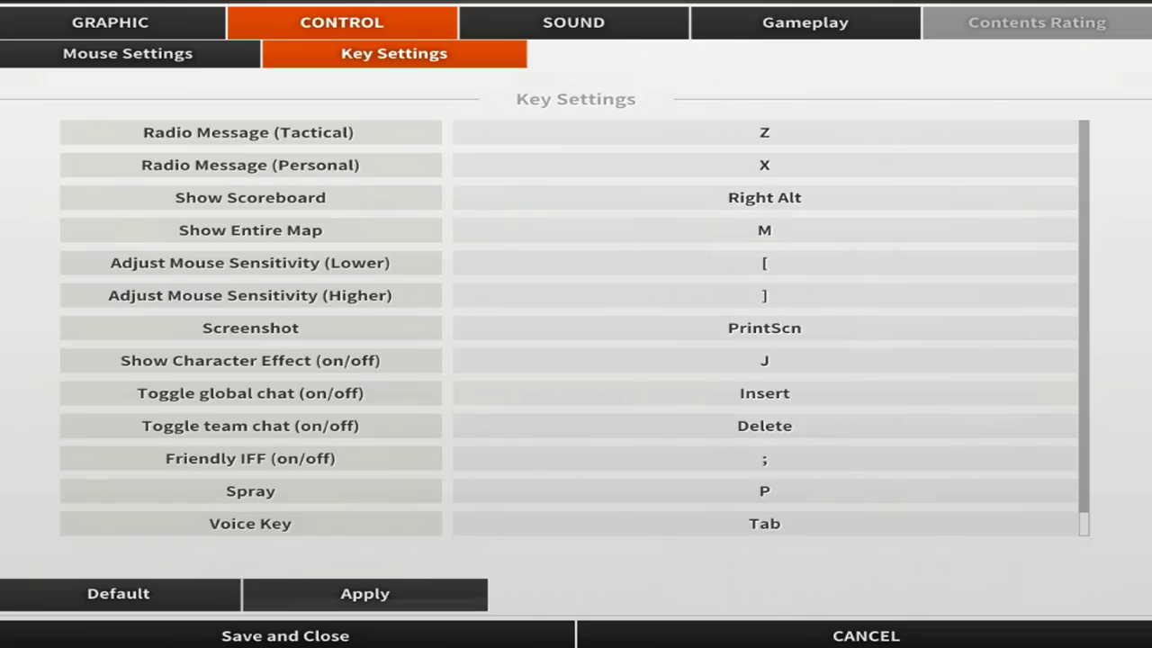
# Step: Disable the Voice channel in the game's sound settings
pyautogui.click(559, 32)
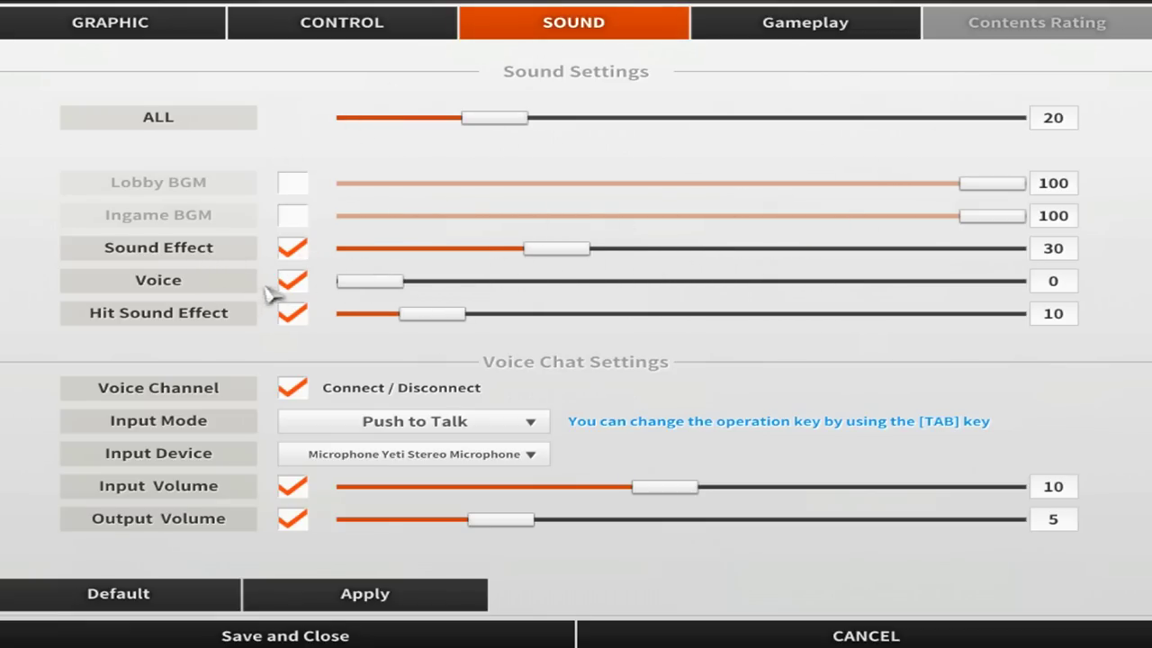
pyautogui.click(292, 282)
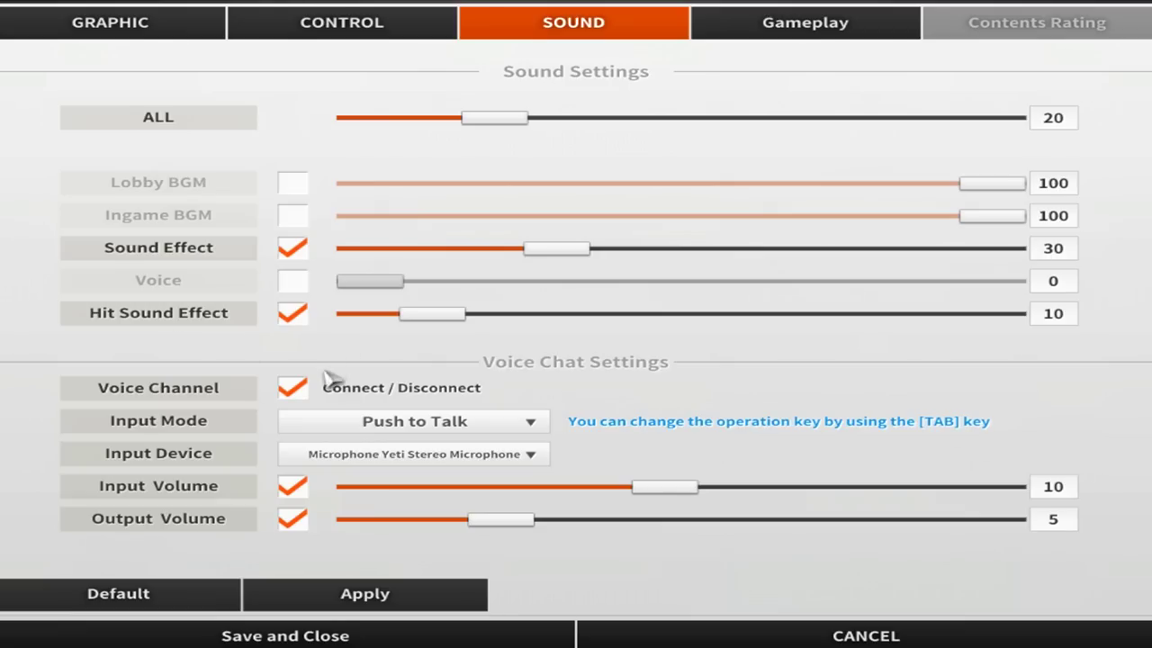
# Step: Try the Always input mode for voice chat, and return it to Push to Talk
pyautogui.click(366, 427)
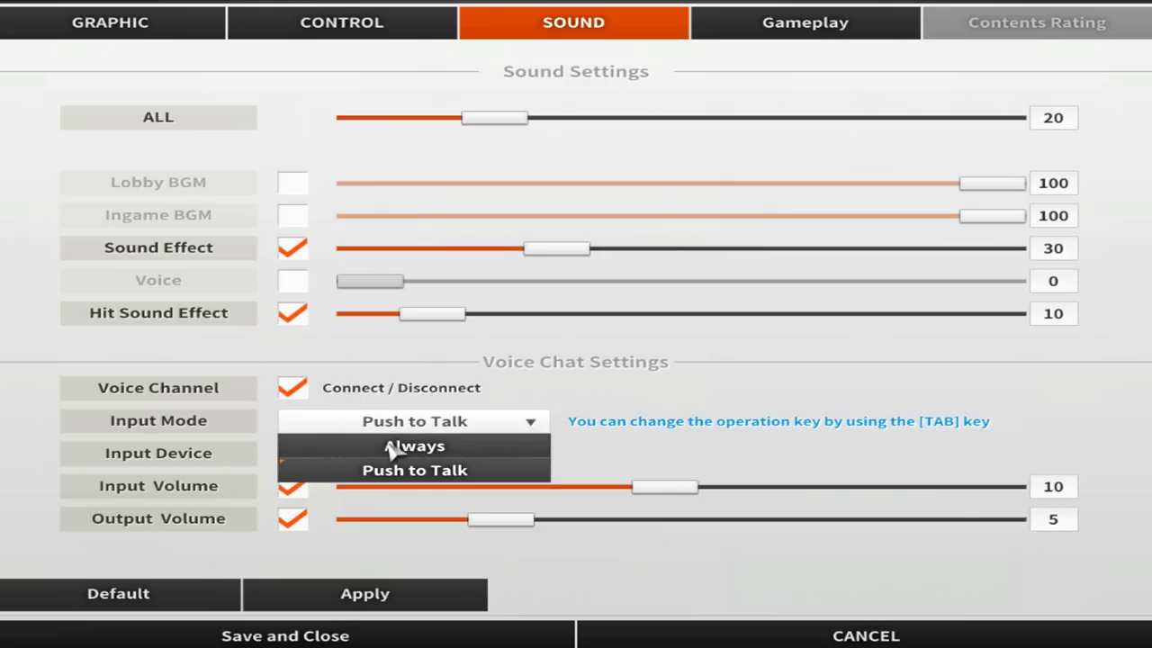
pyautogui.click(396, 447)
pyautogui.click(402, 430)
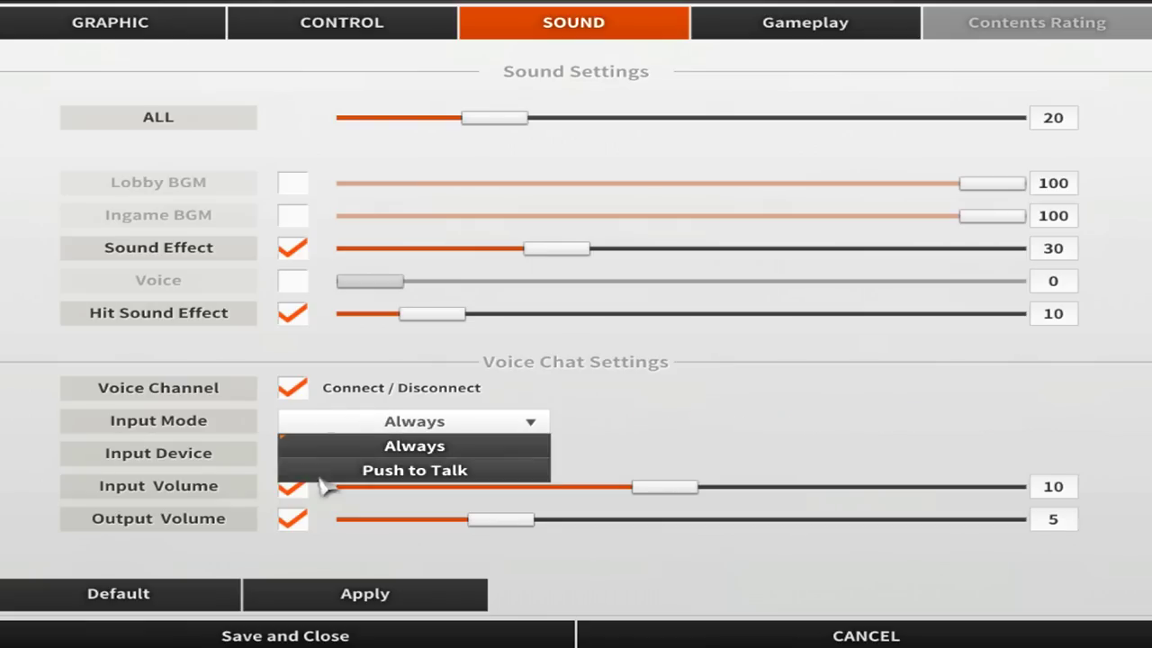
pyautogui.click(401, 469)
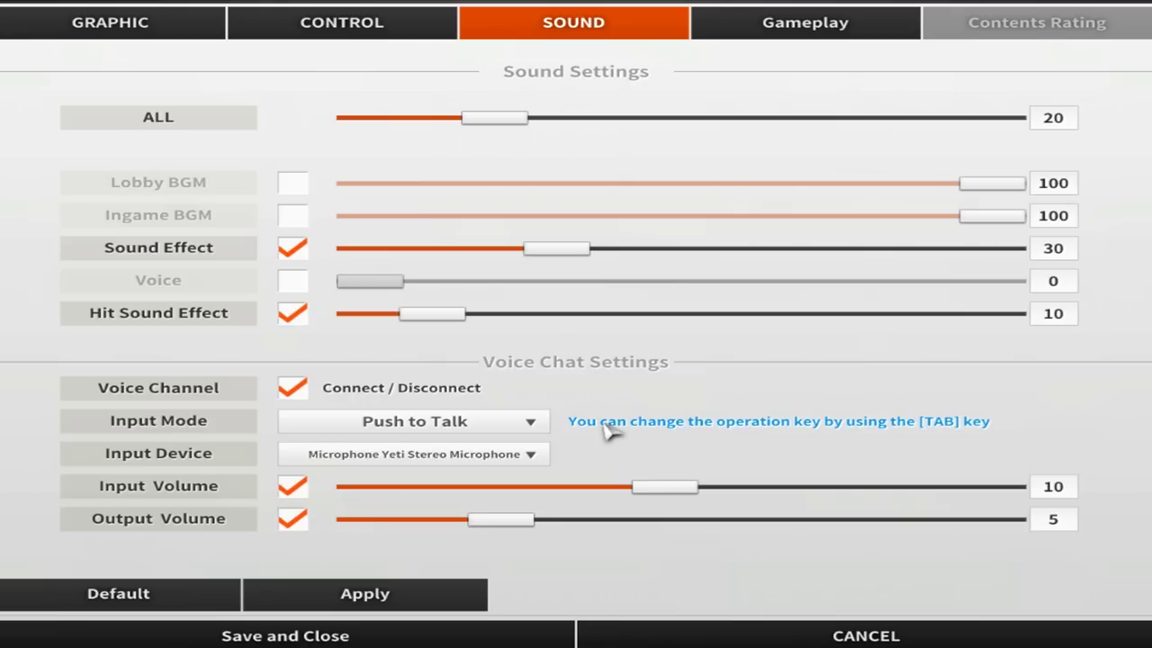
pyautogui.click(490, 423)
pyautogui.click(453, 428)
# Step: In the crosshair settings, try the bold four-line crosshair with center dot at 0.5x size, comparing yellow and cyan colors
pyautogui.click(801, 27)
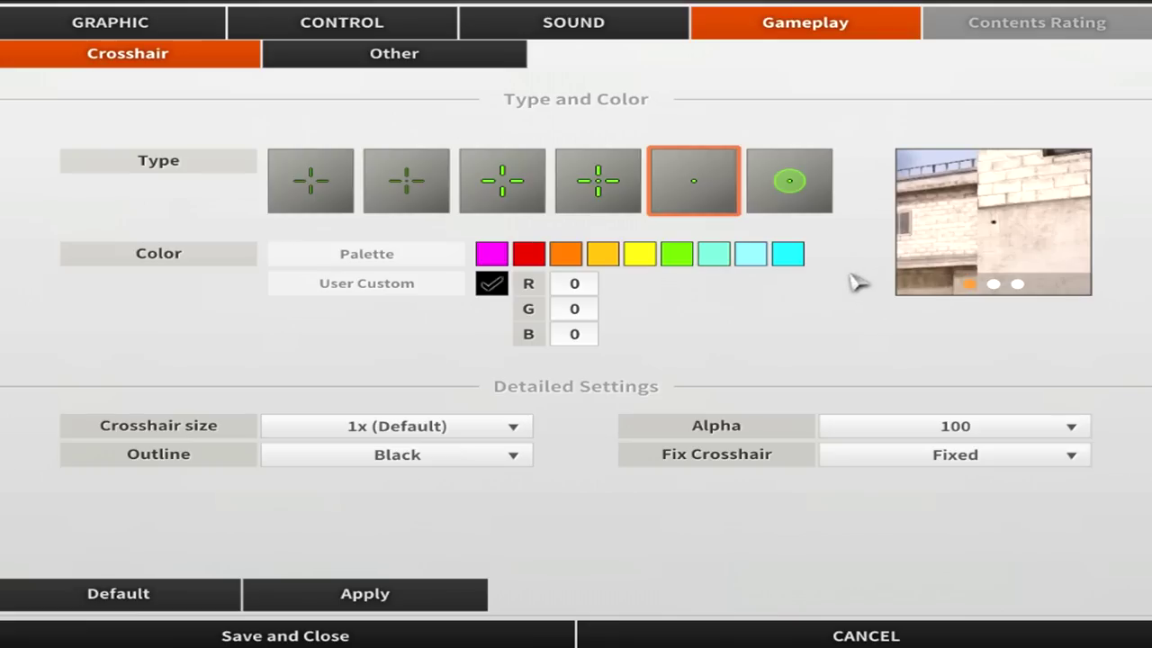
pyautogui.click(602, 189)
pyautogui.click(639, 255)
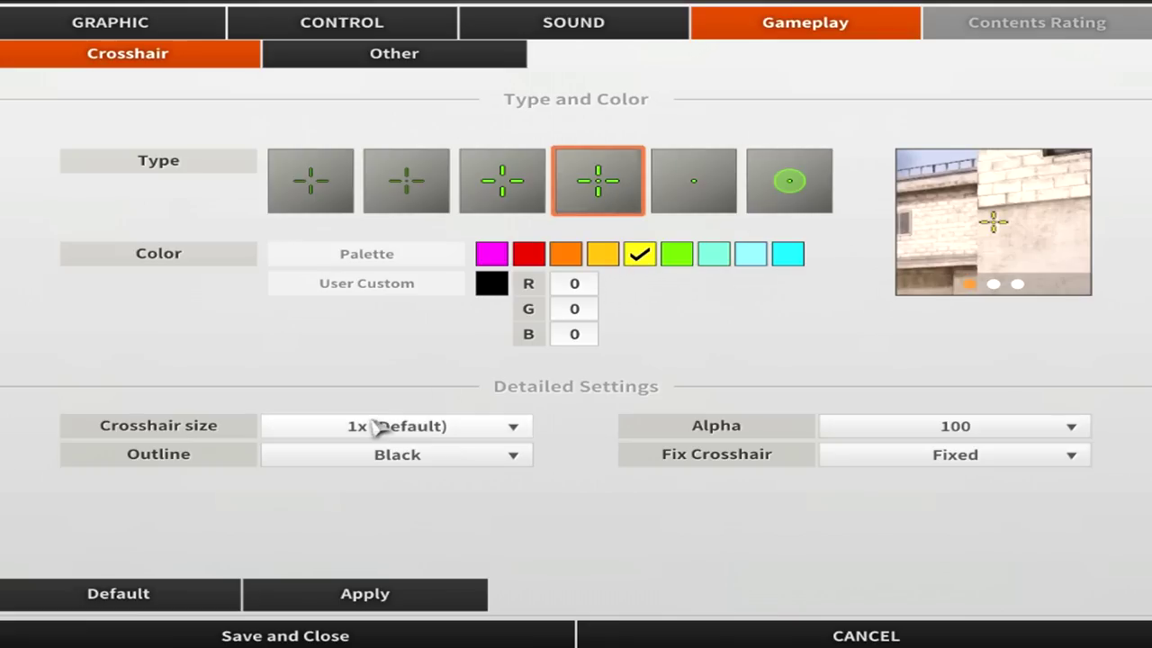
pyautogui.click(378, 429)
pyautogui.click(397, 450)
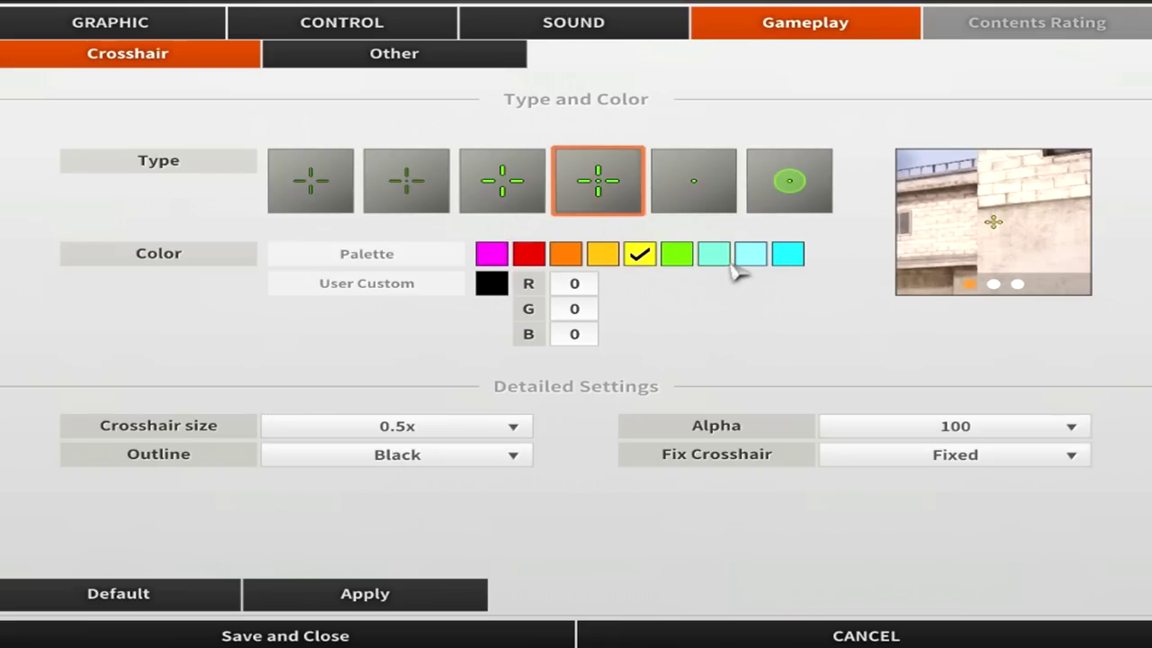
pyautogui.click(793, 256)
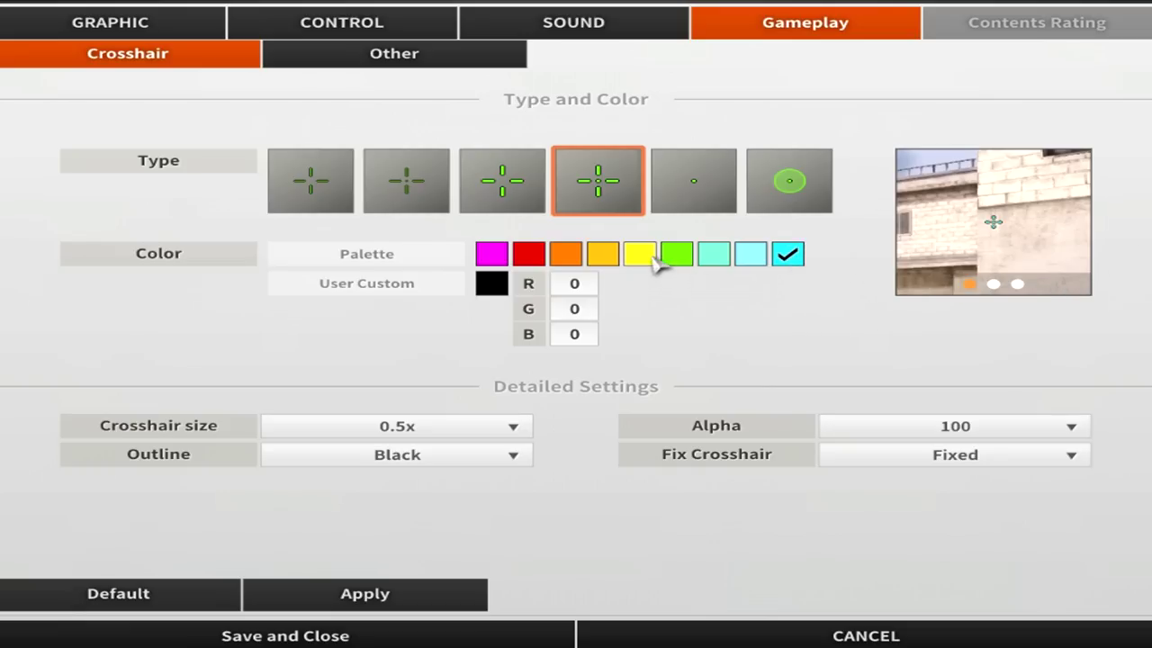
pyautogui.click(653, 257)
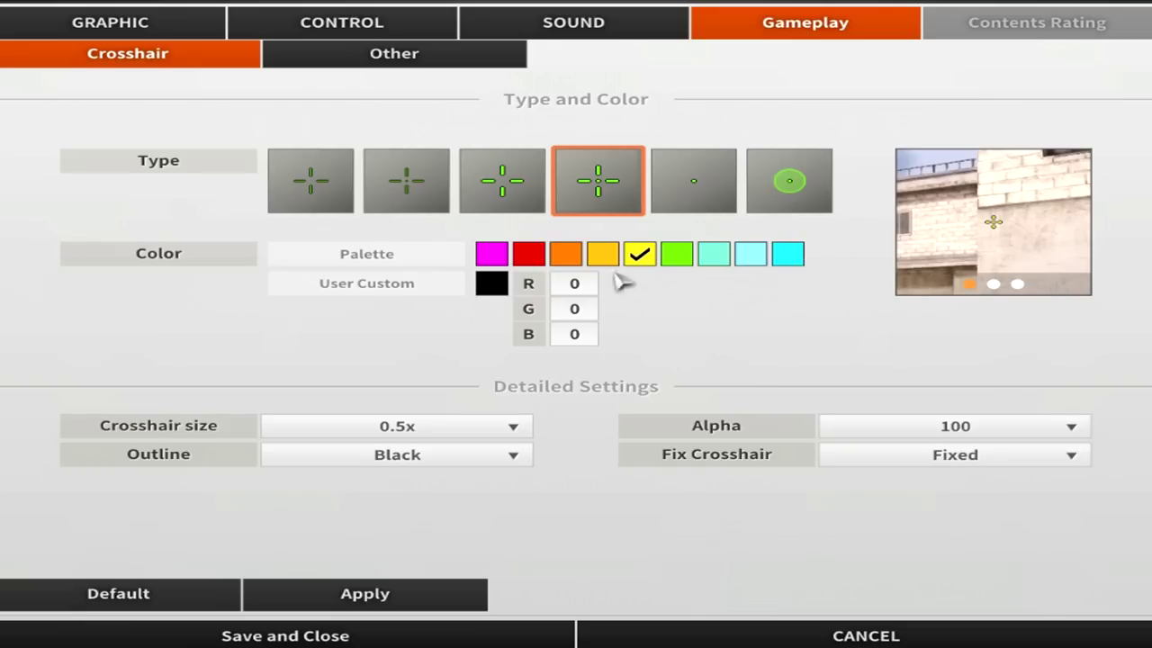
# Step: Set the crosshair to the single dot type with the custom black color and 1x (Default) size
pyautogui.click(693, 184)
pyautogui.click(491, 283)
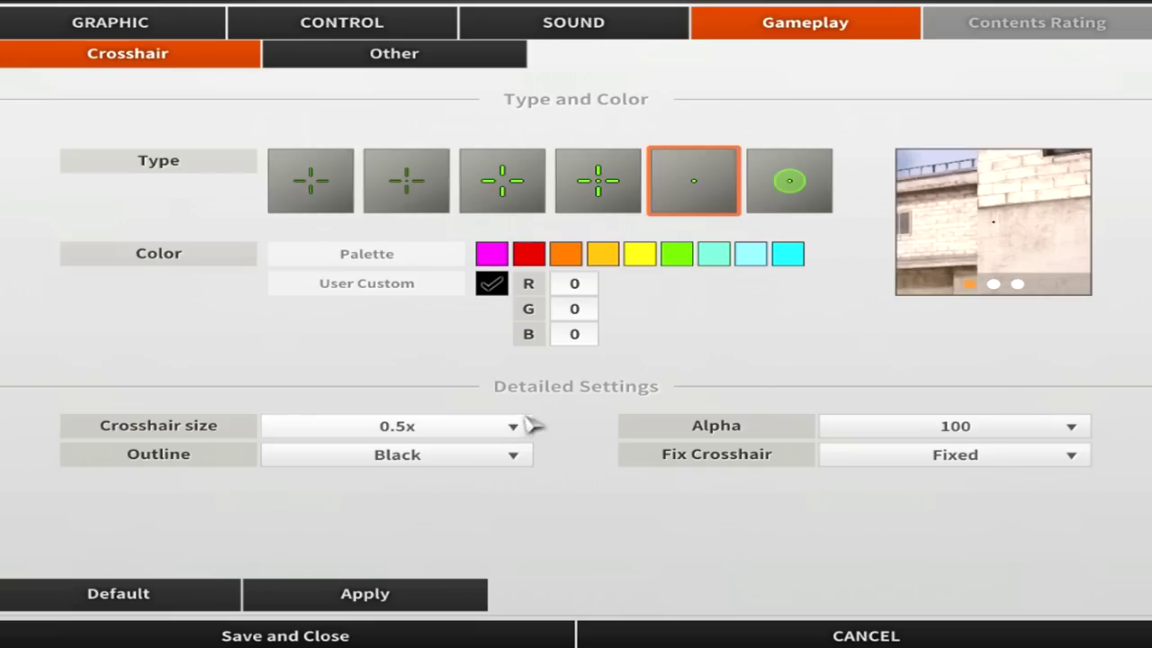
pyautogui.click(391, 430)
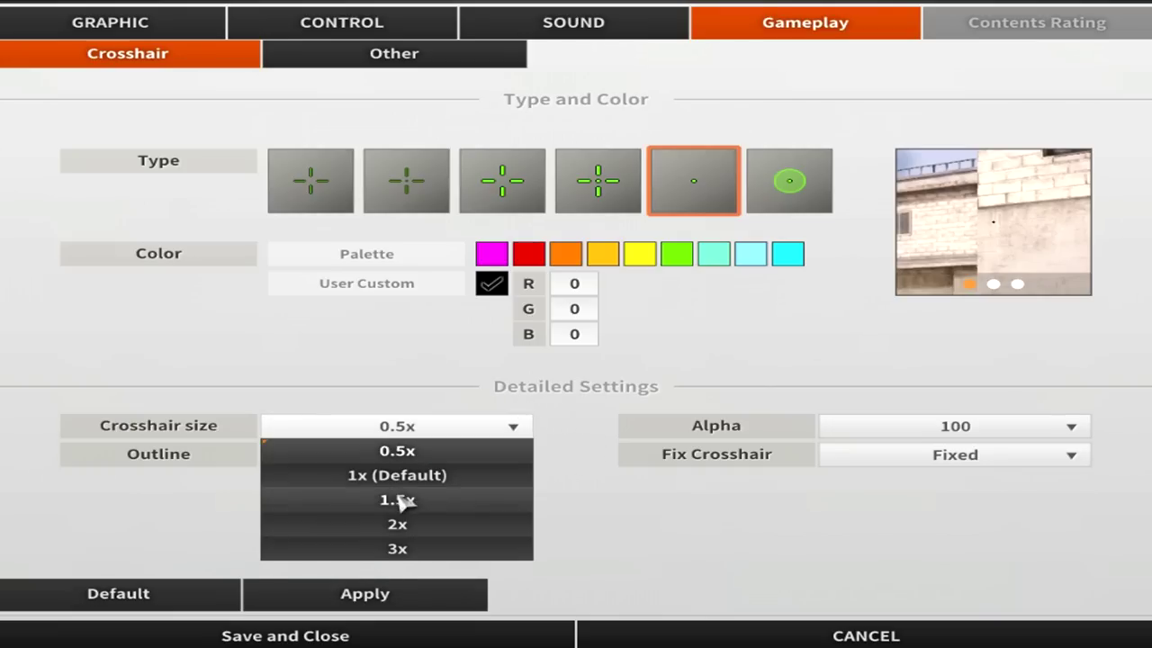
pyautogui.click(397, 475)
# Step: In the other gameplay settings, try lower FOV and Weapon FOV values, and return them to 80 and 5.0
pyautogui.click(450, 56)
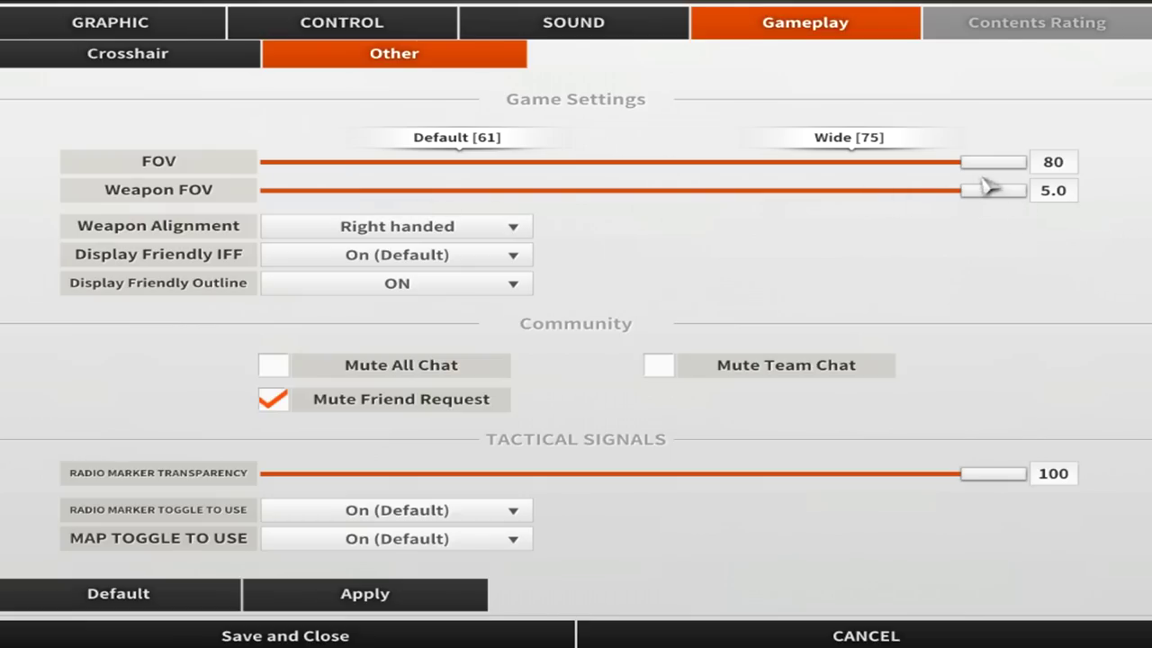
pyautogui.moveTo(982, 164); pyautogui.dragTo(144, 137)
pyautogui.moveTo(990, 191); pyautogui.dragTo(915, 210)
pyautogui.moveTo(301, 191); pyautogui.dragTo(1024, 297)
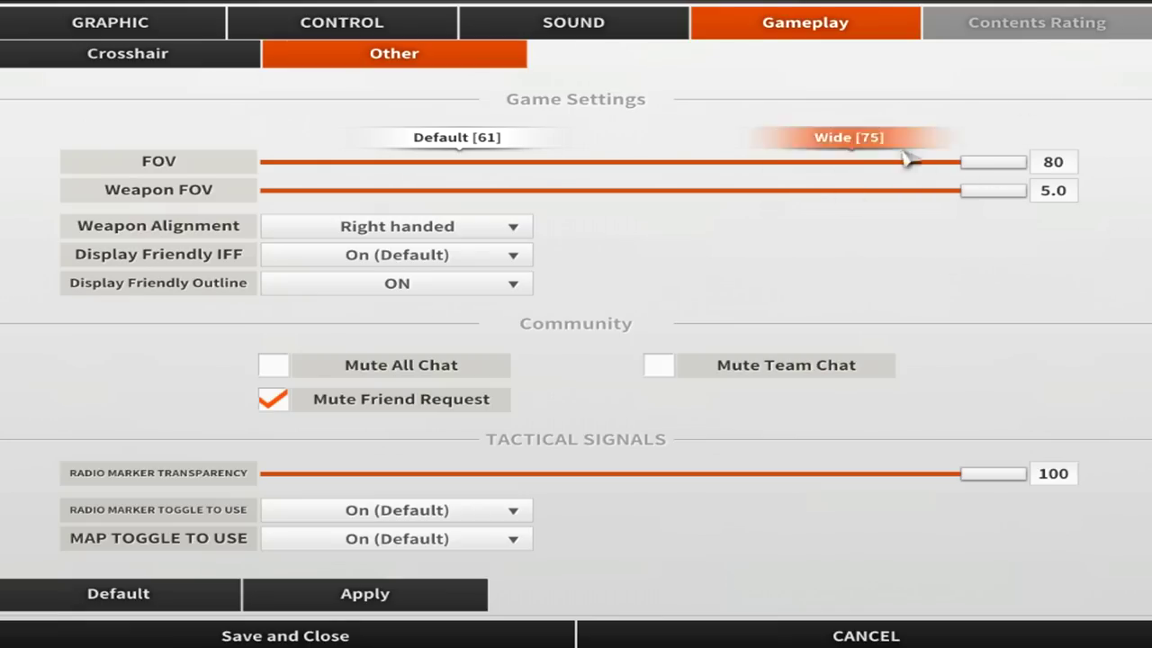
pyautogui.moveTo(966, 168); pyautogui.dragTo(1017, 175)
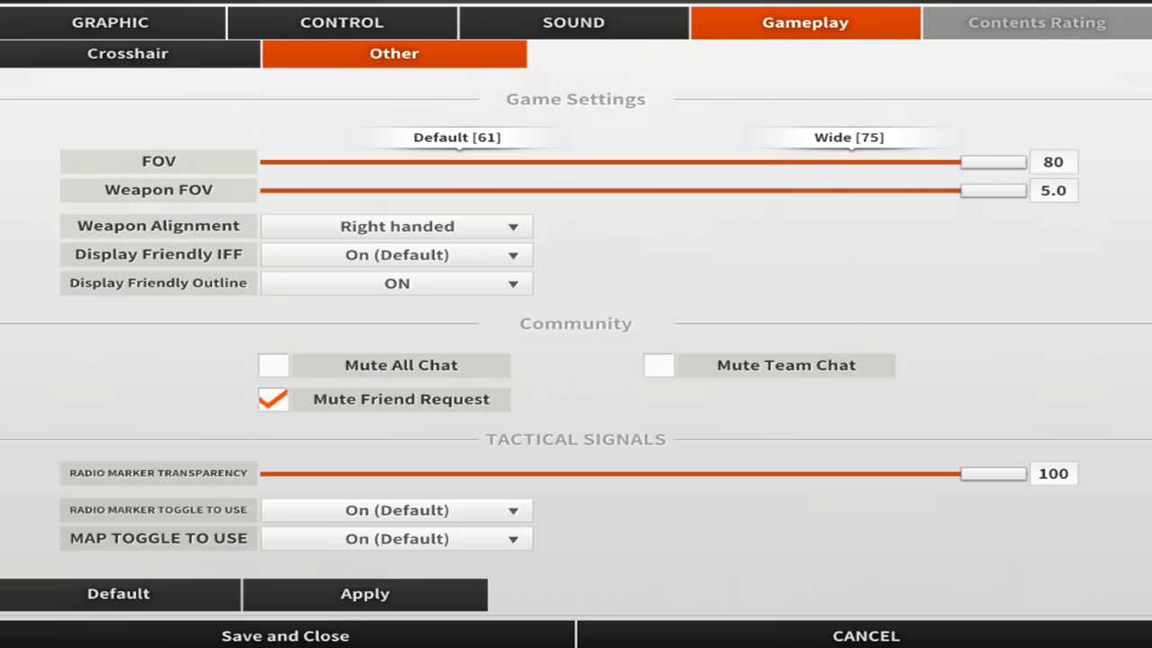
# Step: Examine the available Weapon Alignment choices without changing the selected option
pyautogui.click(387, 230)
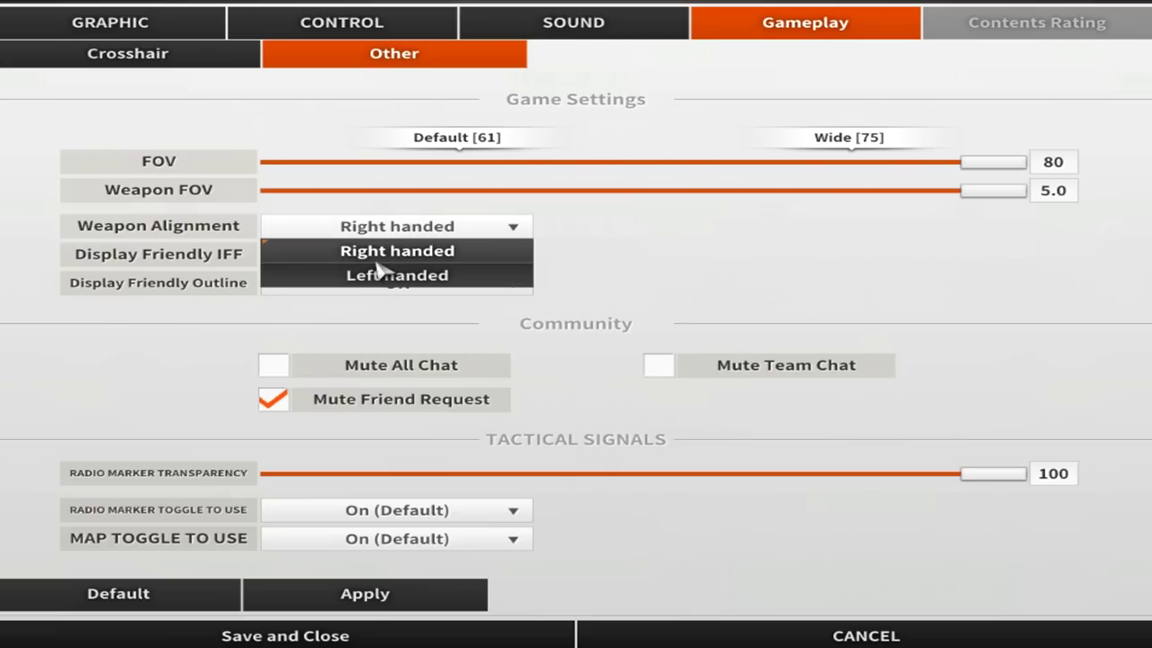
pyautogui.click(431, 230)
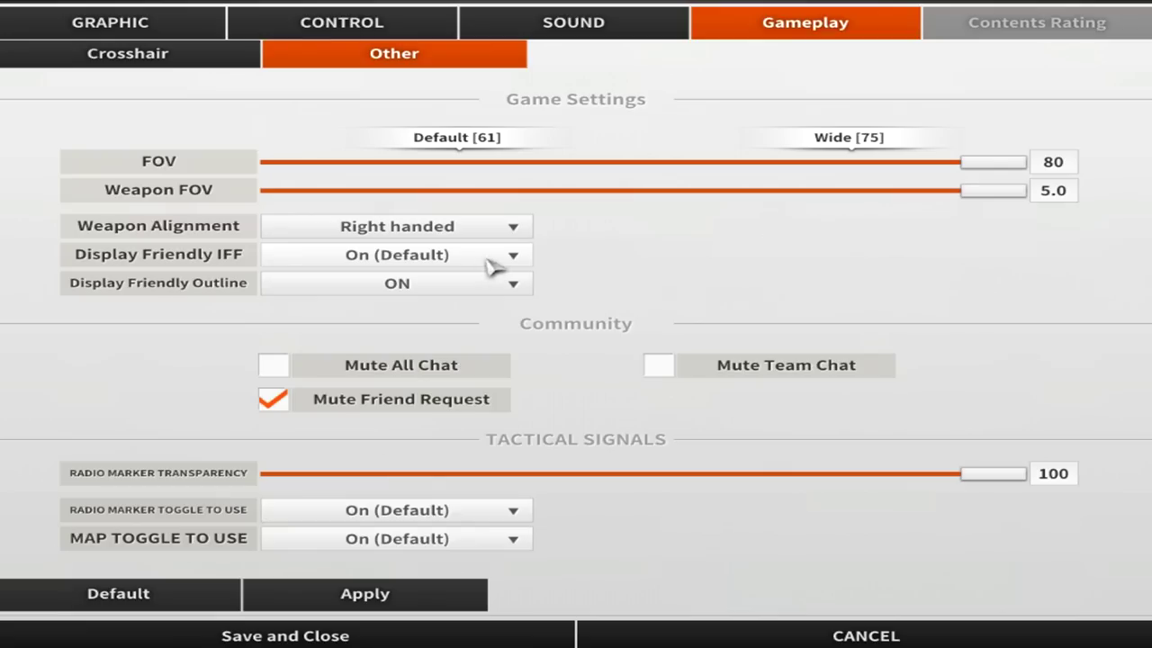
pyautogui.click(463, 227)
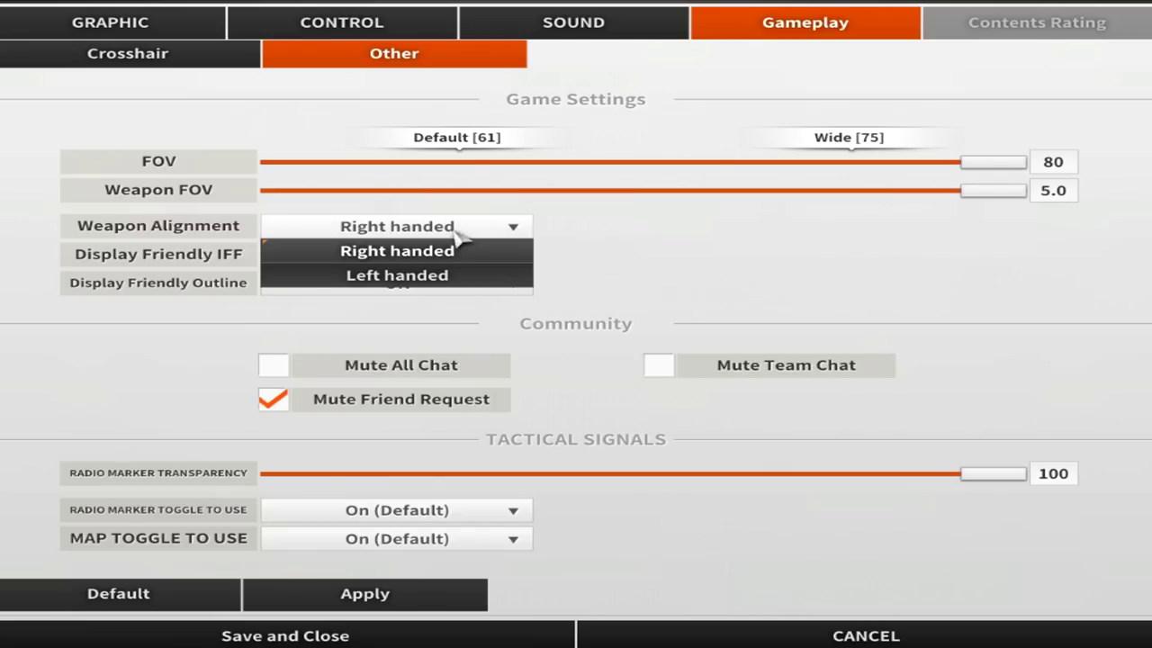
pyautogui.click(466, 236)
pyautogui.click(466, 234)
pyautogui.click(450, 244)
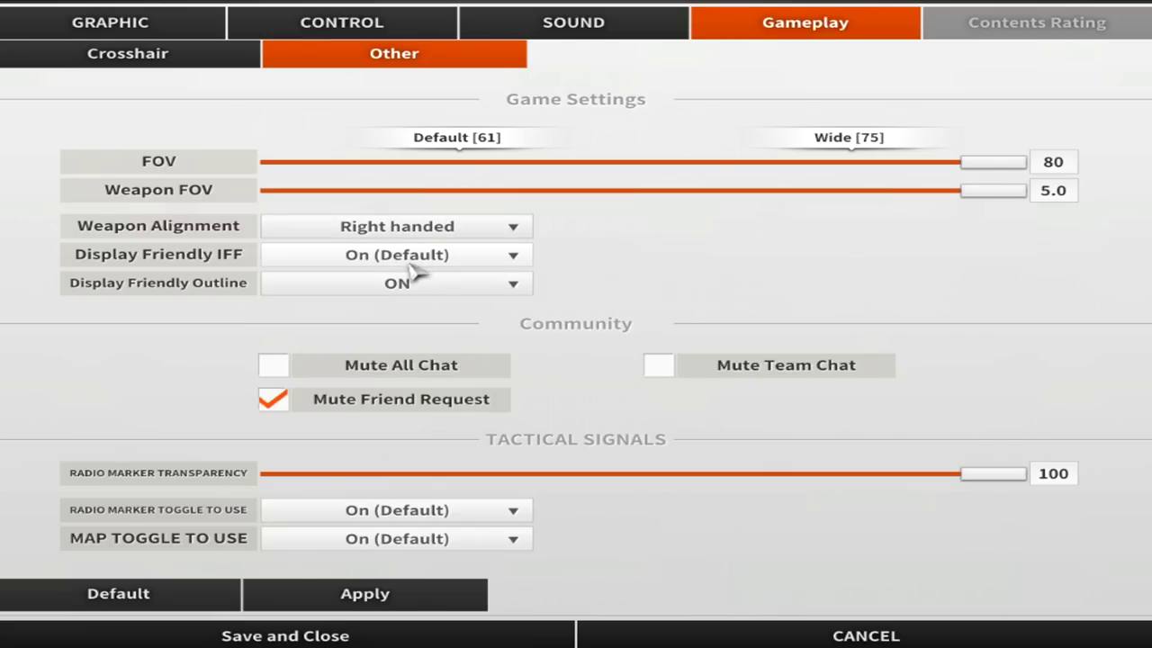
# Step: Save the game options and close them to return to the lobby
pyautogui.moveTo(112, 263)
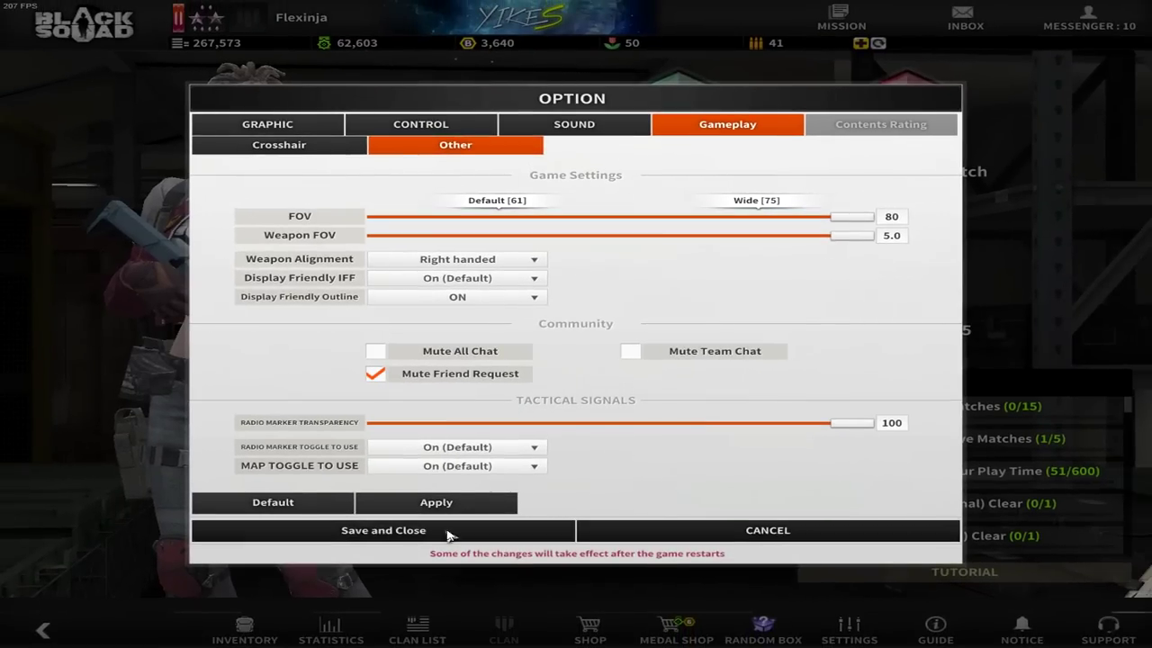
pyautogui.click(522, 639)
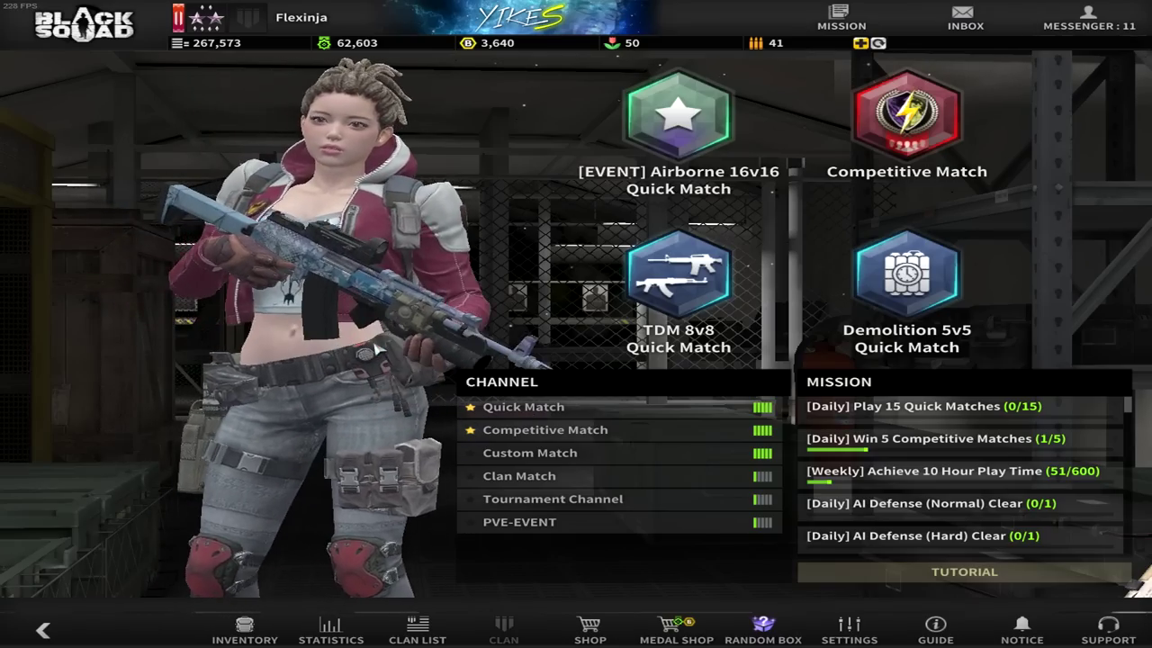